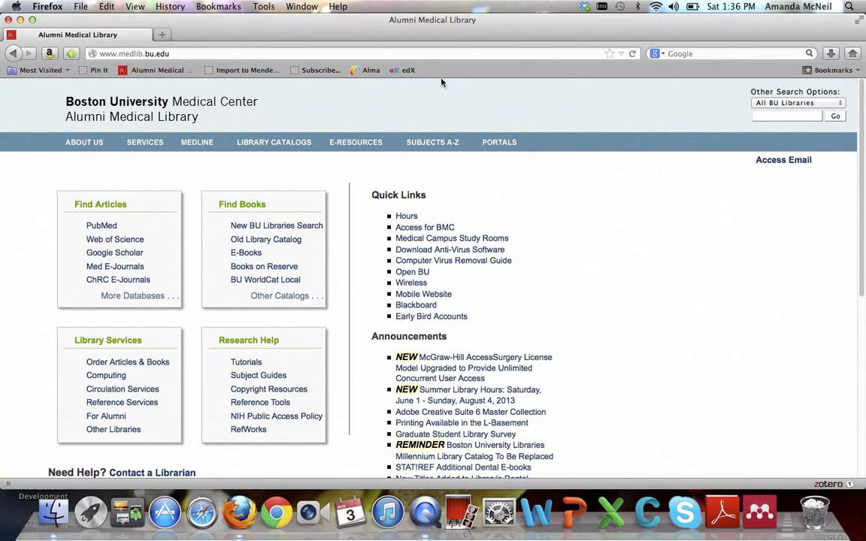
# Go to the Databases page under E-RESOURCES on the BU Alumni Medical Library site.
pyautogui.moveTo(352, 145)
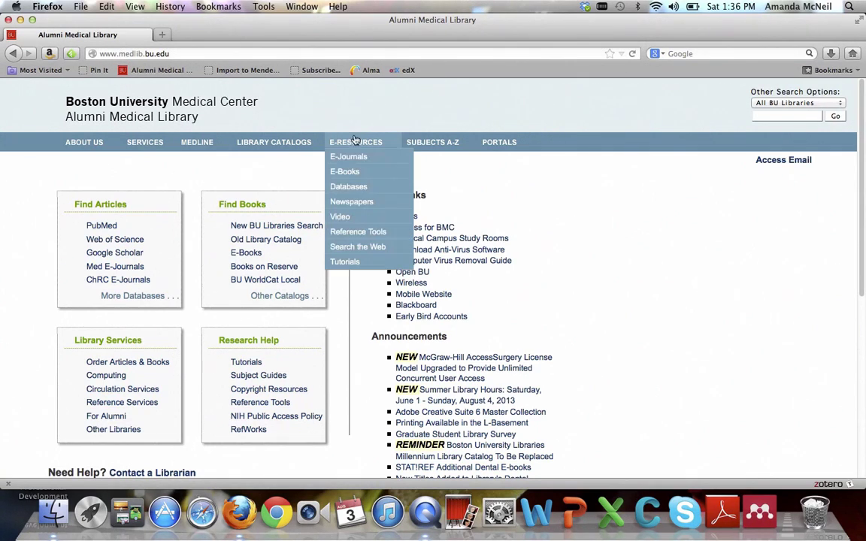
pyautogui.click(349, 188)
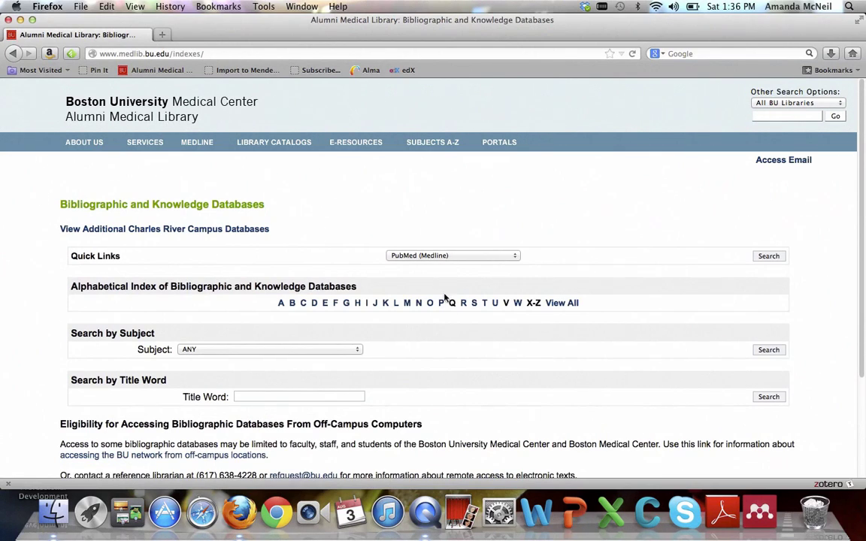
# Filter the alphabetical database index to P and scroll down the list.
pyautogui.click(441, 303)
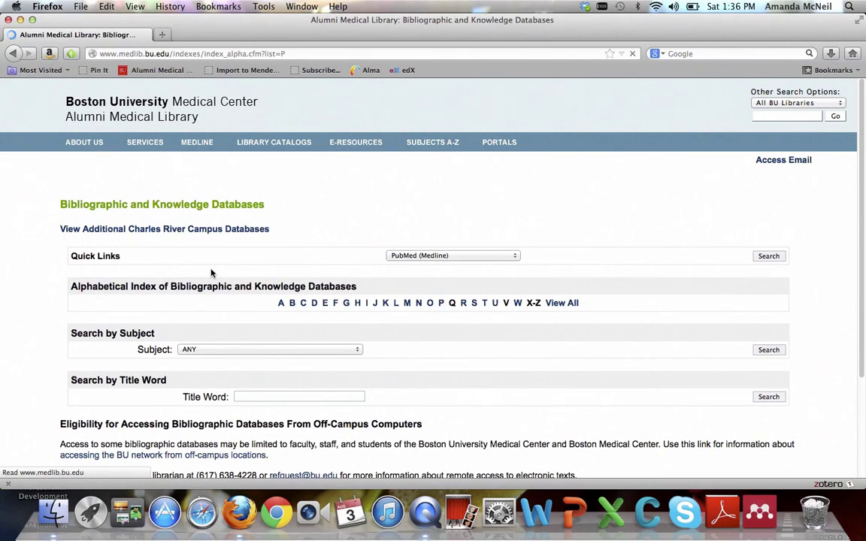
pyautogui.scroll(-4, 274, 252)
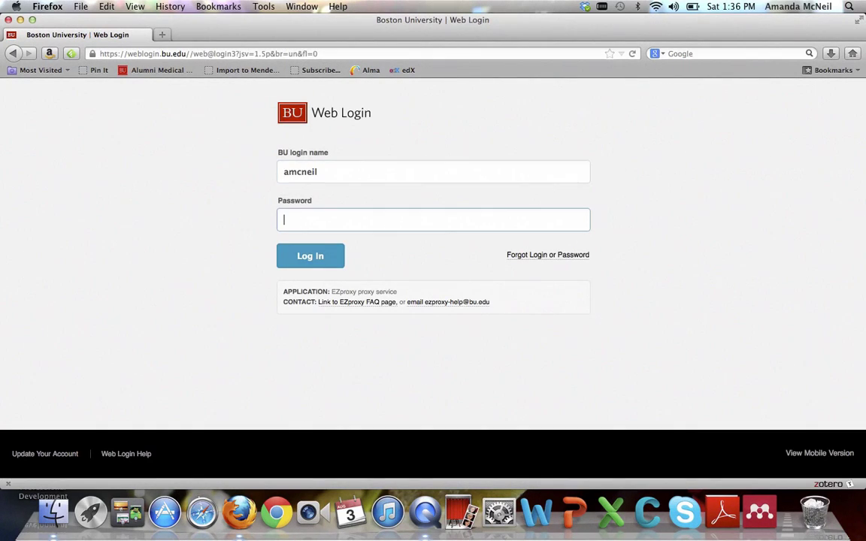
# Enter the account password to log in and decline Firefox's save-password offer.
pyautogui.write('•••••••••••••••')
pyautogui.press('Return')
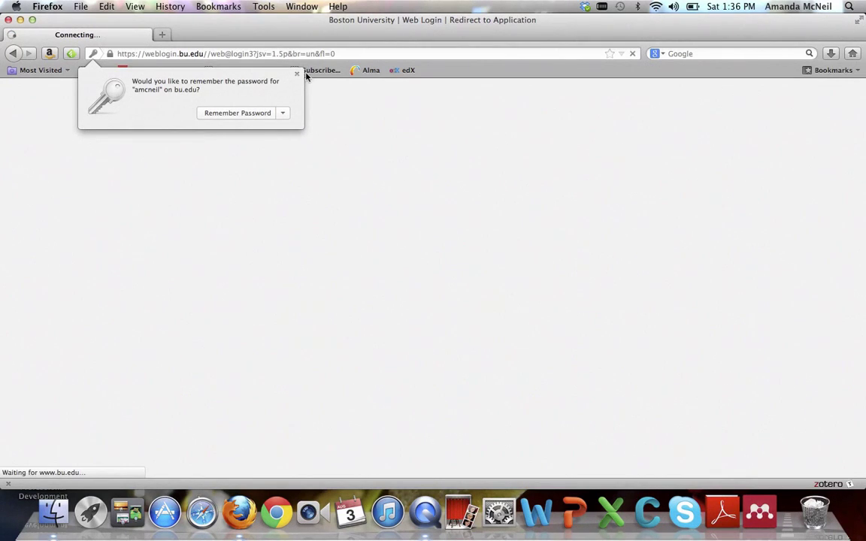
pyautogui.click(297, 76)
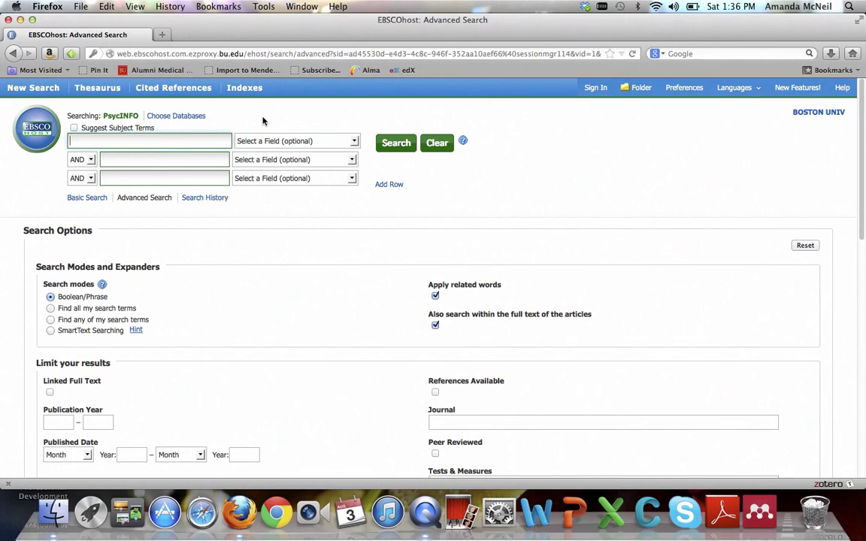
# Run an advanced search for ptsd, child abuse and women in the three search boxes.
pyautogui.write('ptsd')
pyautogui.click(156, 160)
pyautogui.write('child abuse')
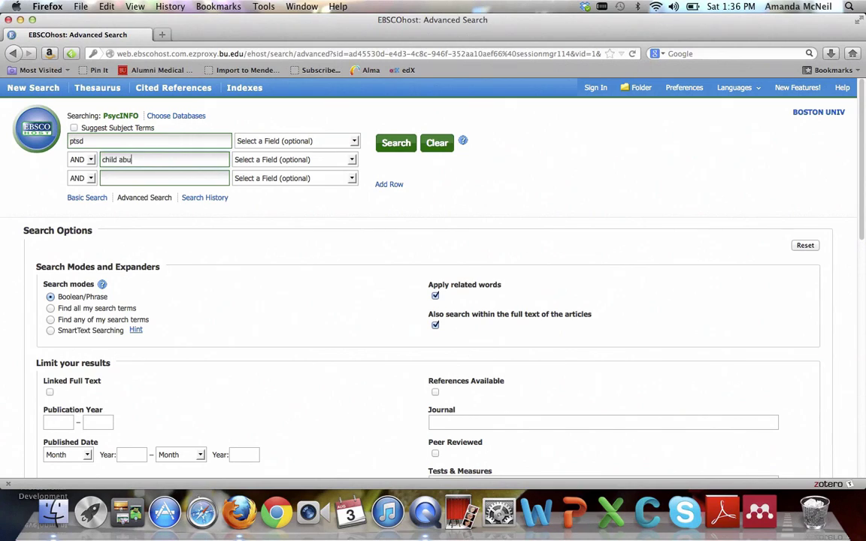
pyautogui.click(119, 175)
pyautogui.click(109, 179)
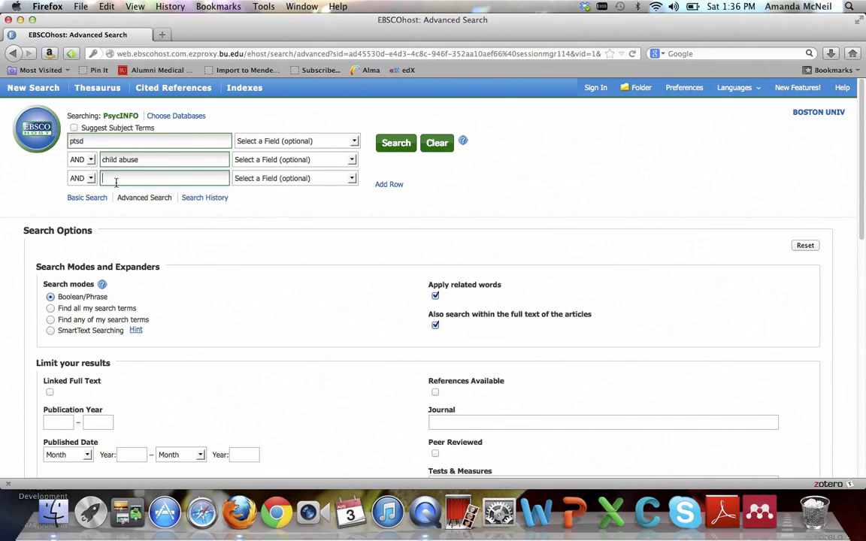
pyautogui.write('women')
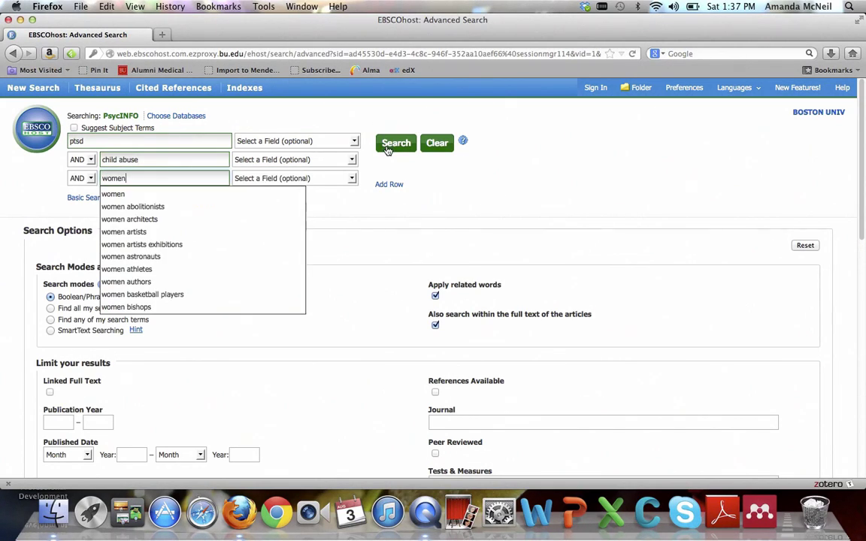
pyautogui.click(388, 150)
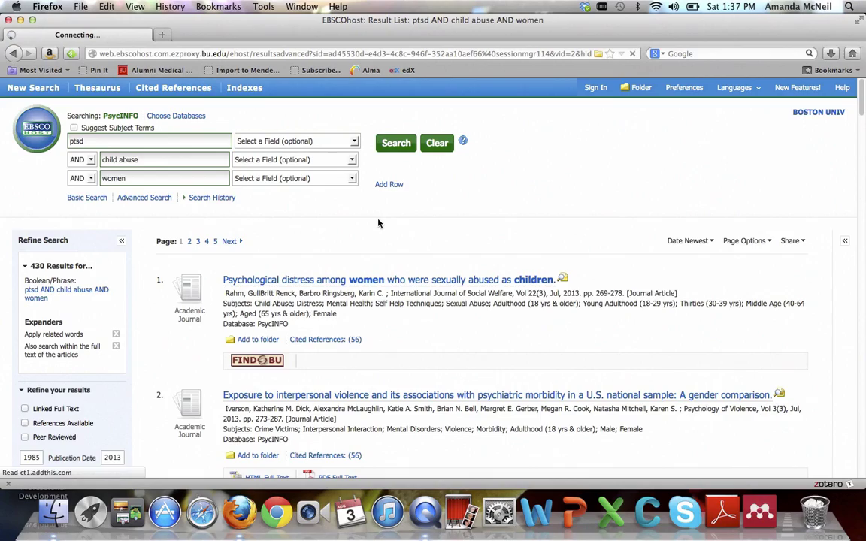
pyautogui.scroll(-10, 379, 224)
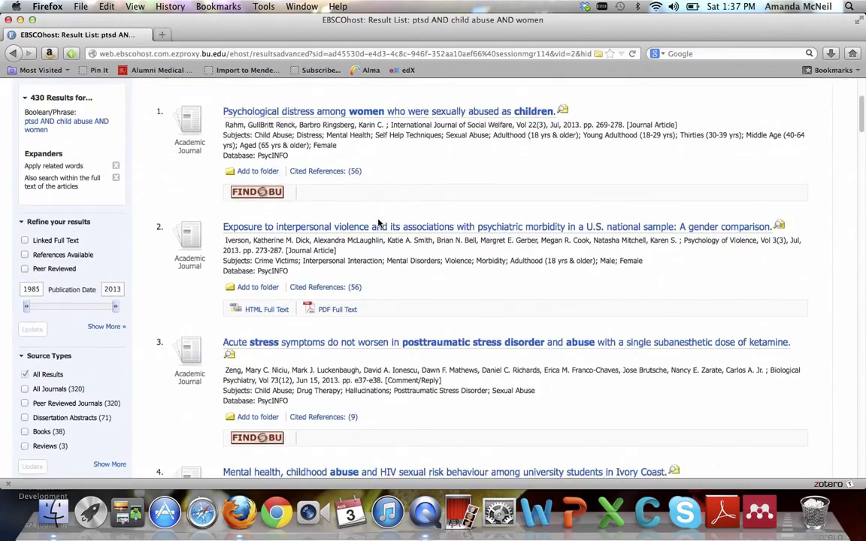
pyautogui.scroll(-15, 406, 210)
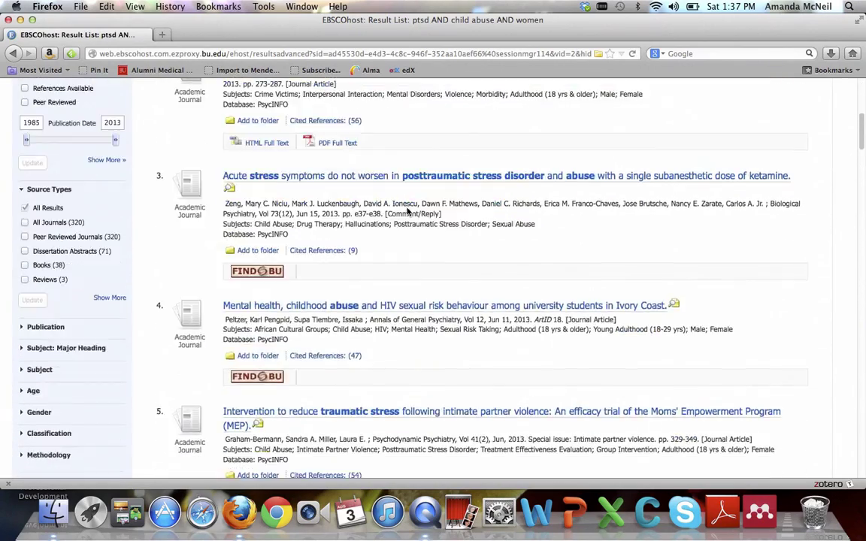
pyautogui.scroll(-20, 406, 211)
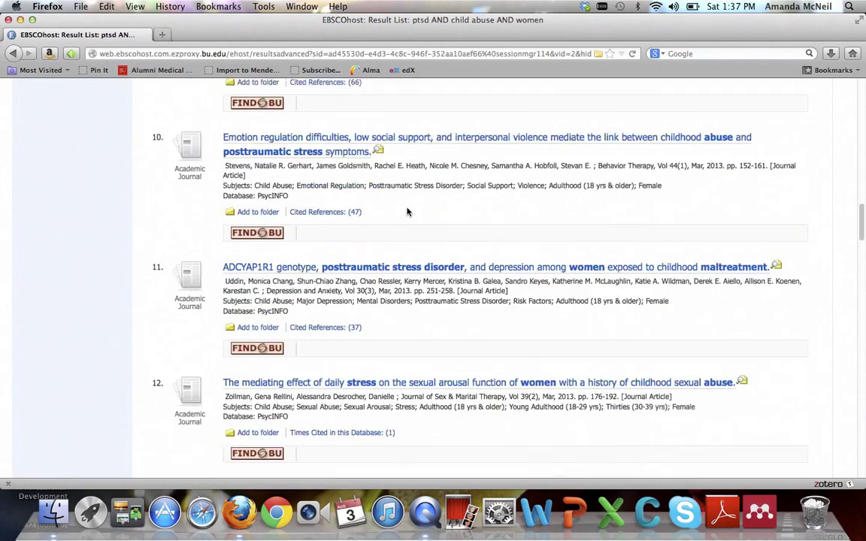
pyautogui.scroll(-20, 407, 211)
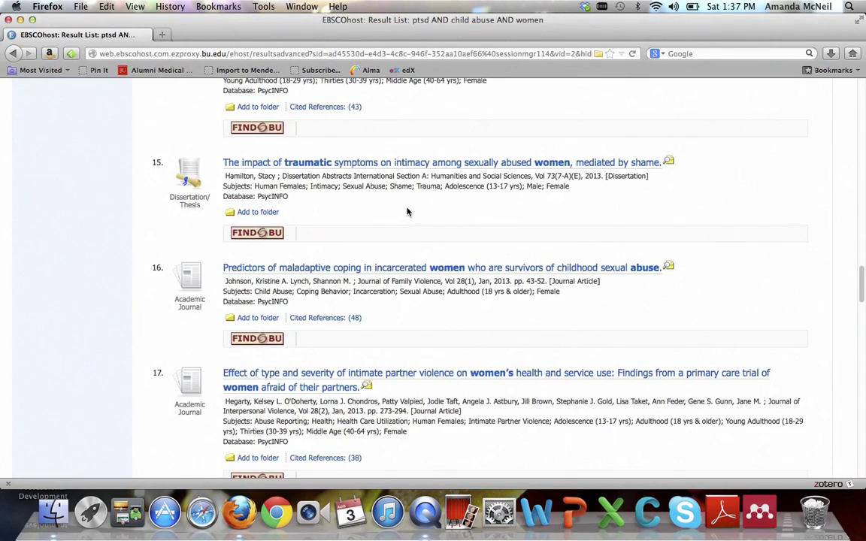
pyautogui.scroll(-7, 407, 211)
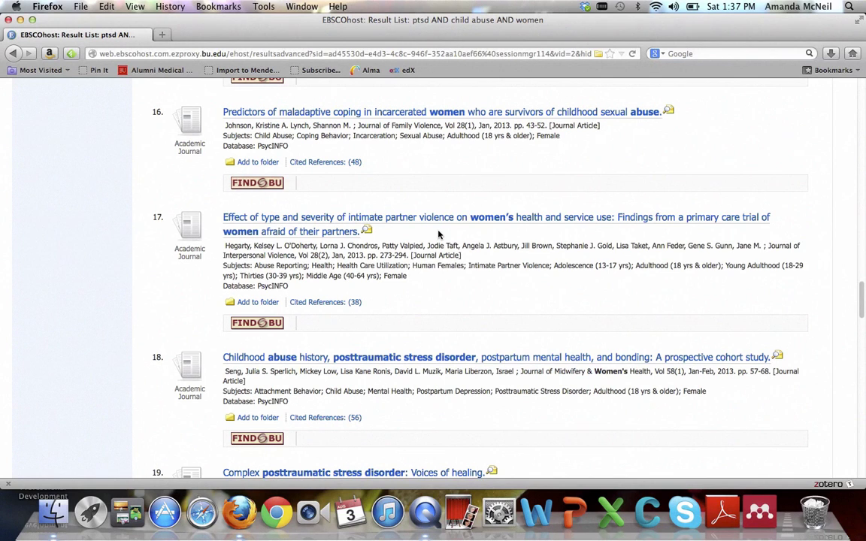
pyautogui.scroll(10, 439, 234)
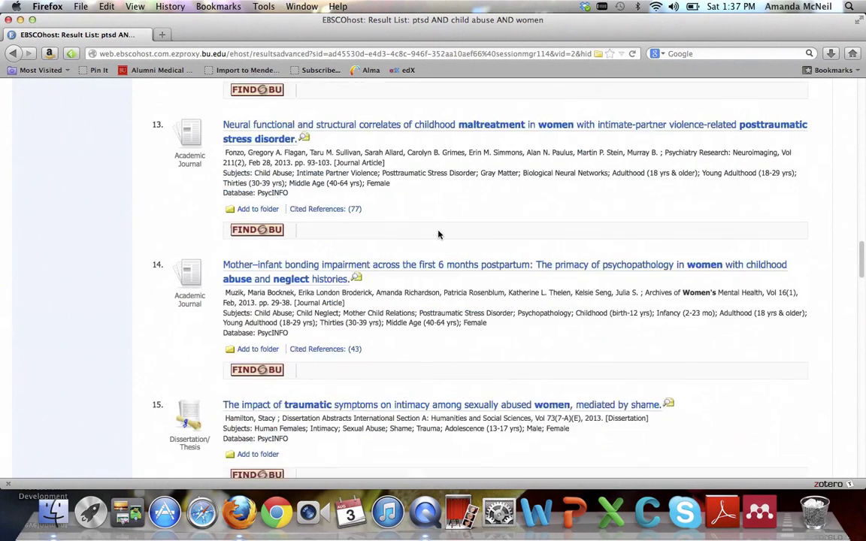
pyautogui.scroll(12, 439, 235)
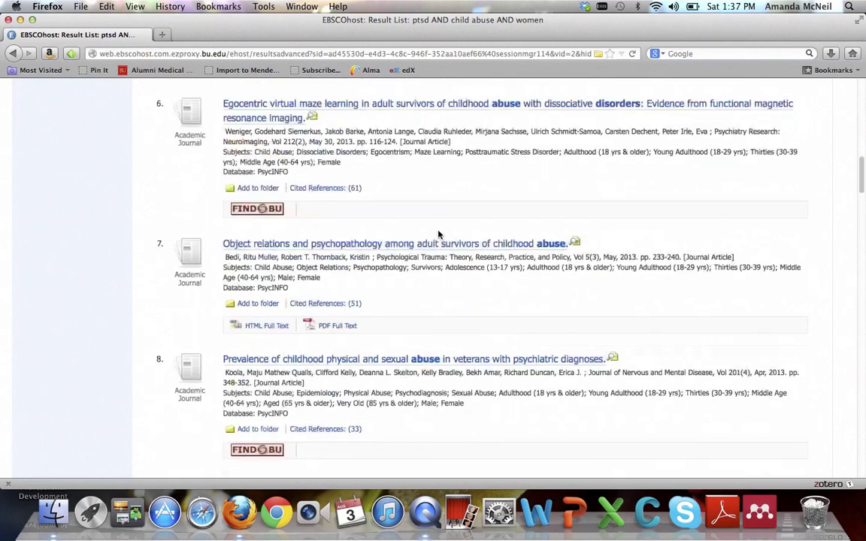
pyautogui.scroll(2, 439, 234)
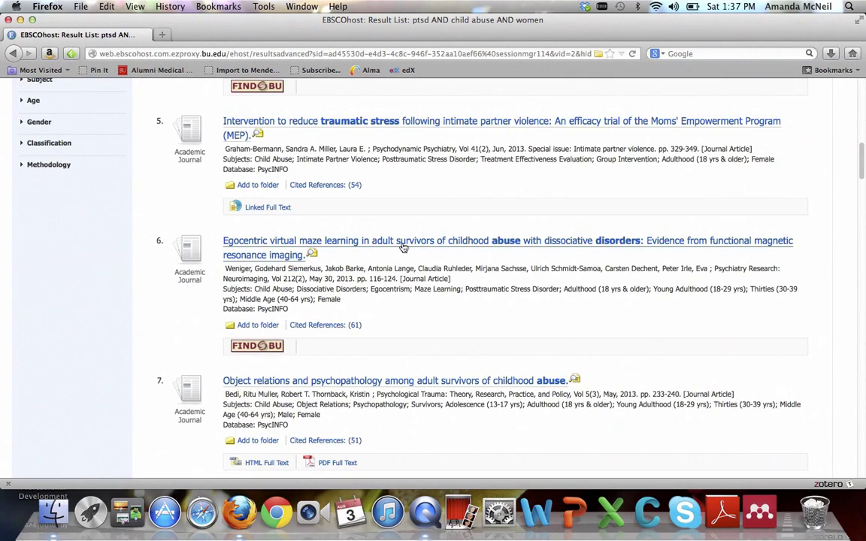
# Open result 6, the egocentric virtual maze learning study, and read through its record.
pyautogui.click(403, 246)
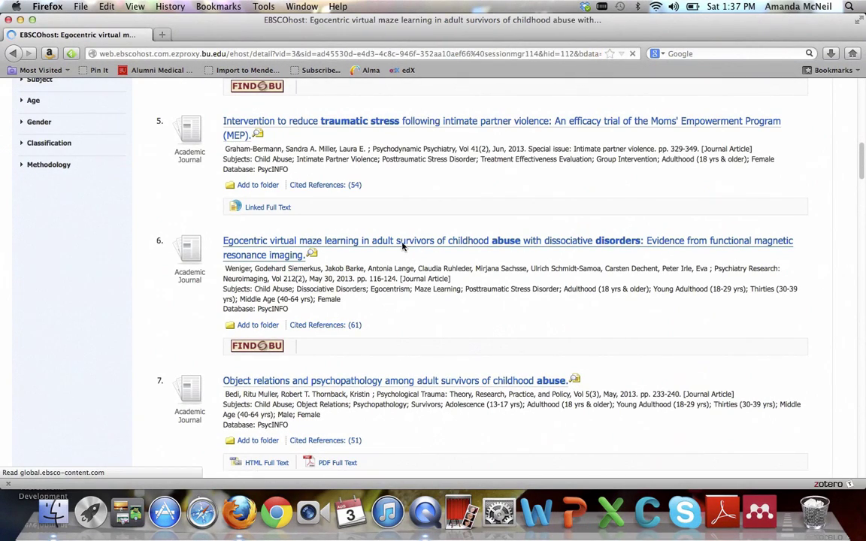
pyautogui.scroll(-5, 353, 289)
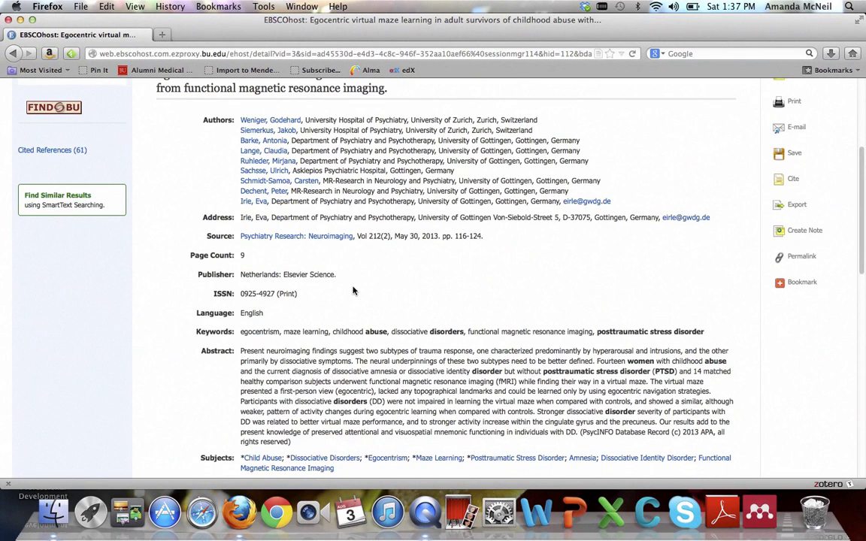
pyautogui.scroll(-2, 353, 291)
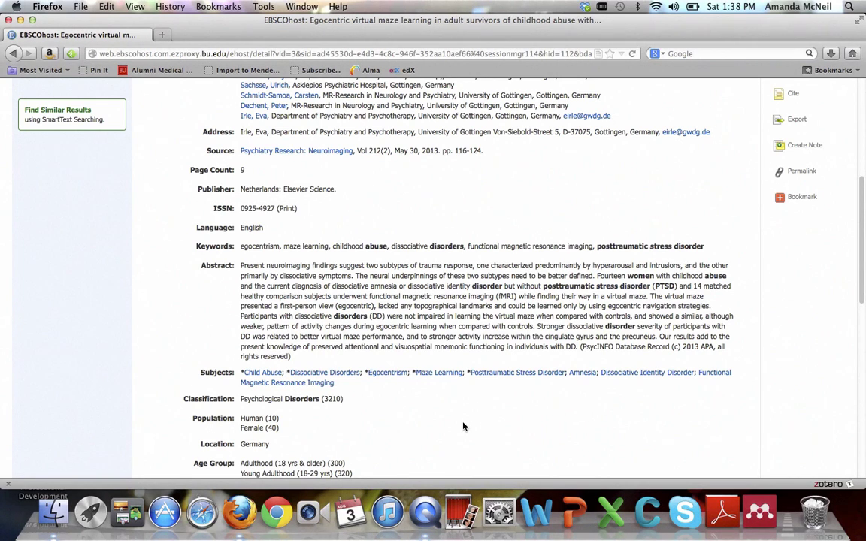
pyautogui.scroll(8, 463, 426)
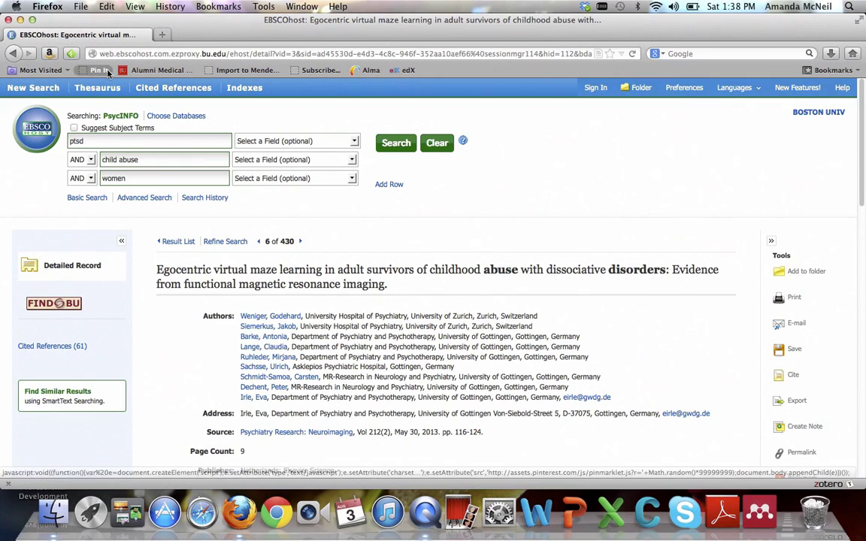
# Browse the PsycINFO Thesaurus for 'ptsd' to find its preferred subject term.
pyautogui.click(92, 90)
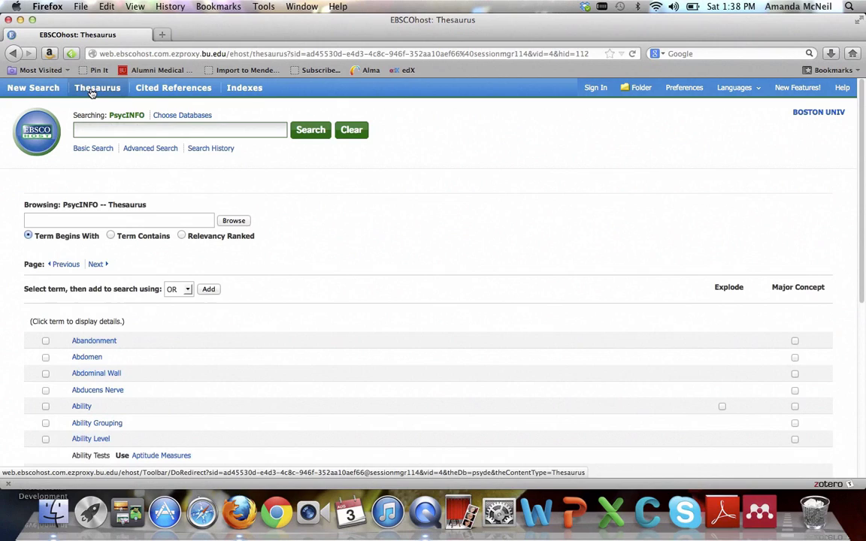
pyautogui.click(69, 222)
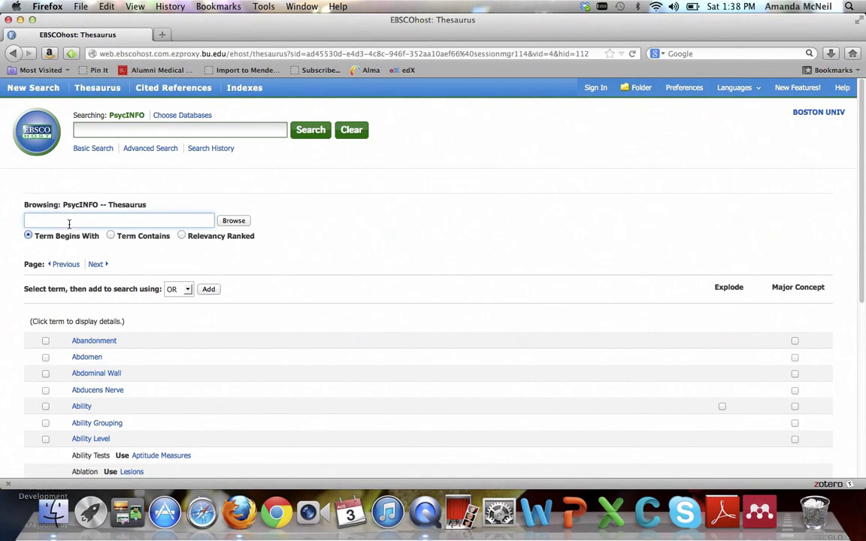
pyautogui.write('ptsd')
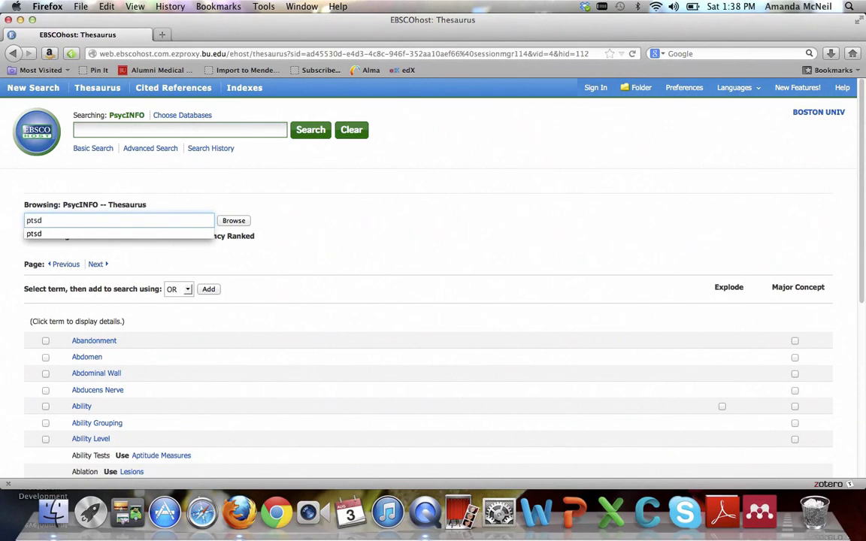
pyautogui.press('Return')
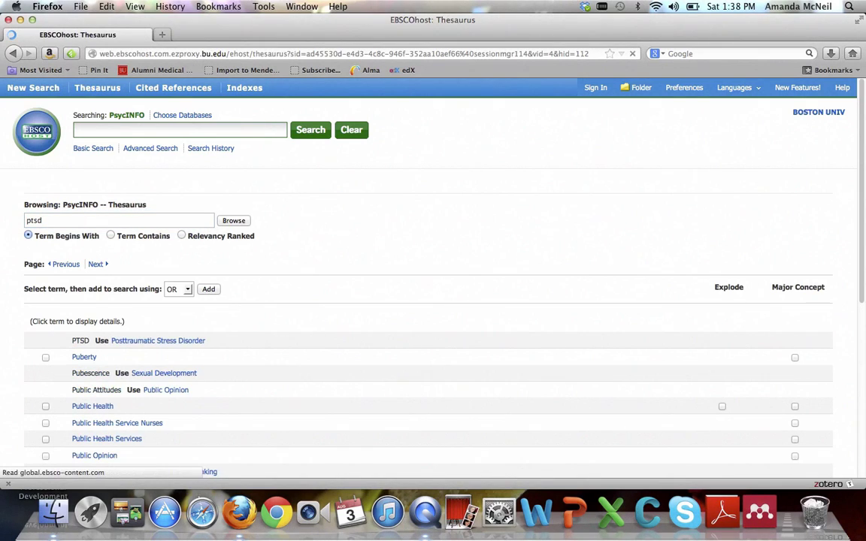
# Add the thesaurus term Posttraumatic Stress Disorder to the search as a major concept.
pyautogui.click(149, 343)
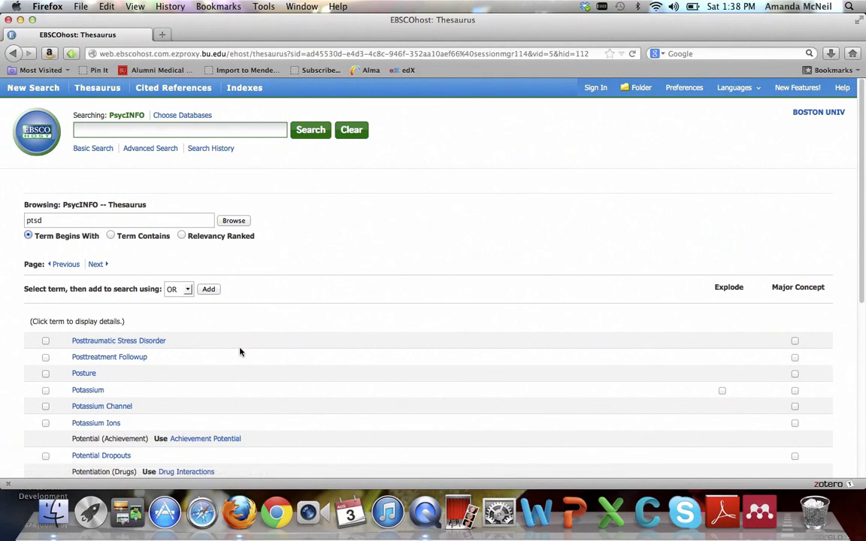
pyautogui.scroll(-2, 229, 353)
pyautogui.click(45, 311)
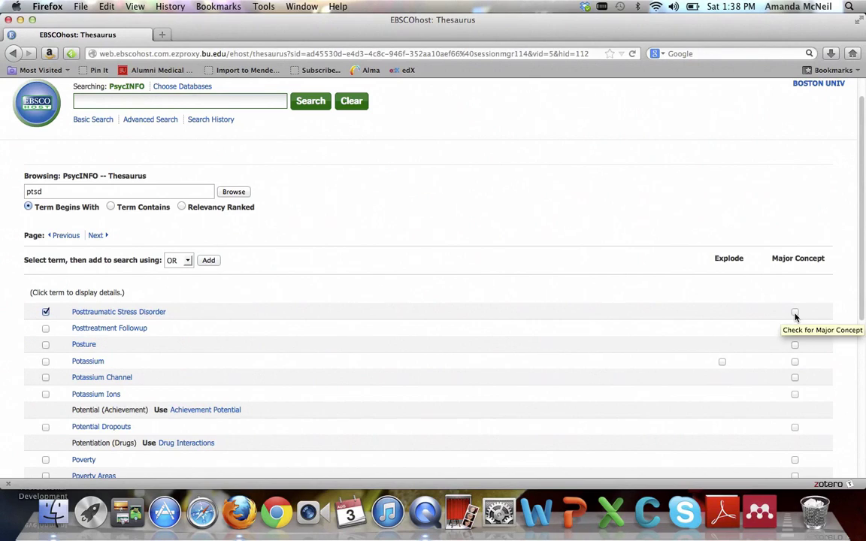
pyautogui.click(794, 312)
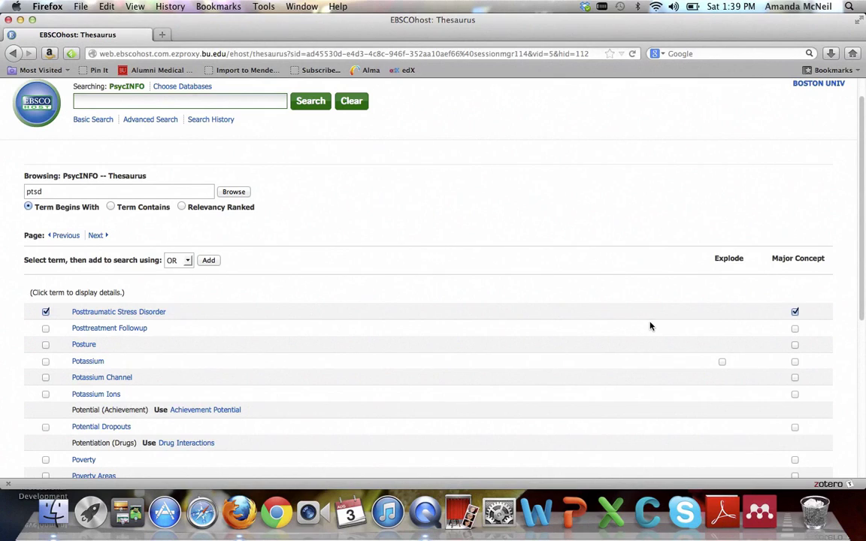
pyautogui.click(209, 261)
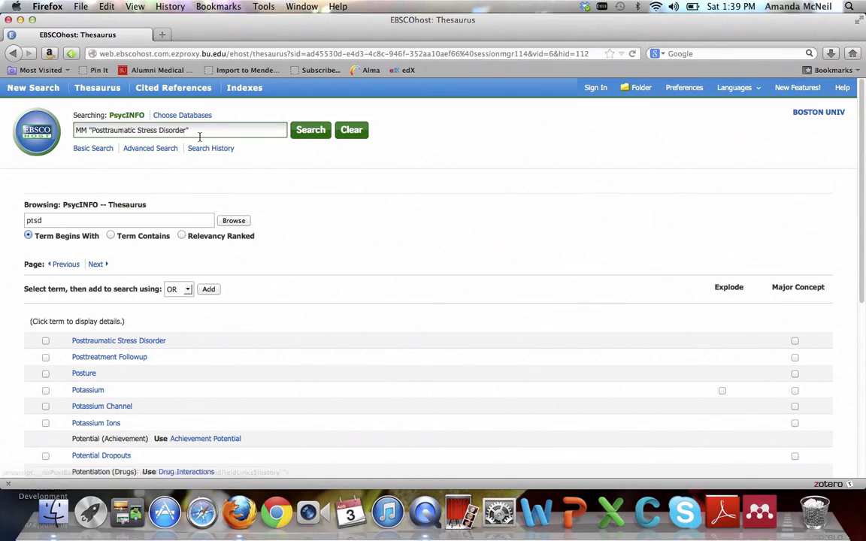
# Browse the thesaurus for 'child abuse', view the Child Abuse term details, and tick Major Concept.
pyautogui.doubleClick(119, 221)
pyautogui.write('chil')
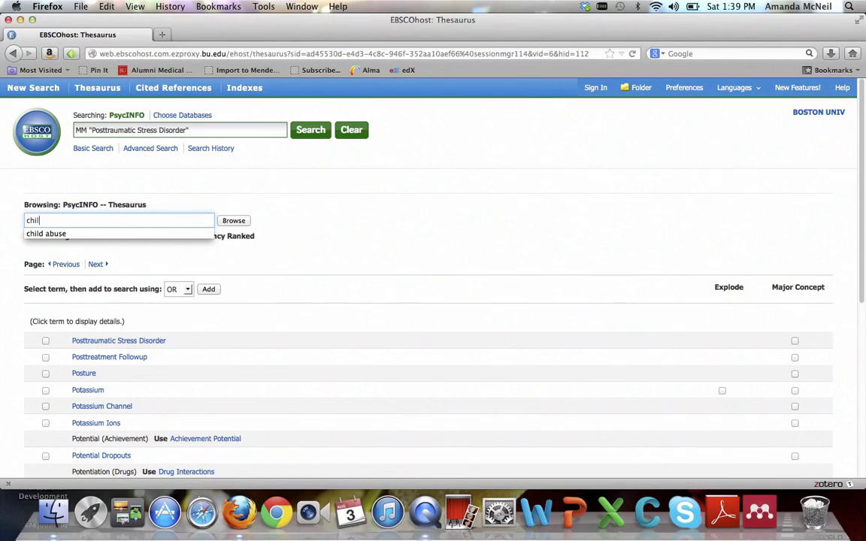
pyautogui.write('d abuse')
pyautogui.press('Return')
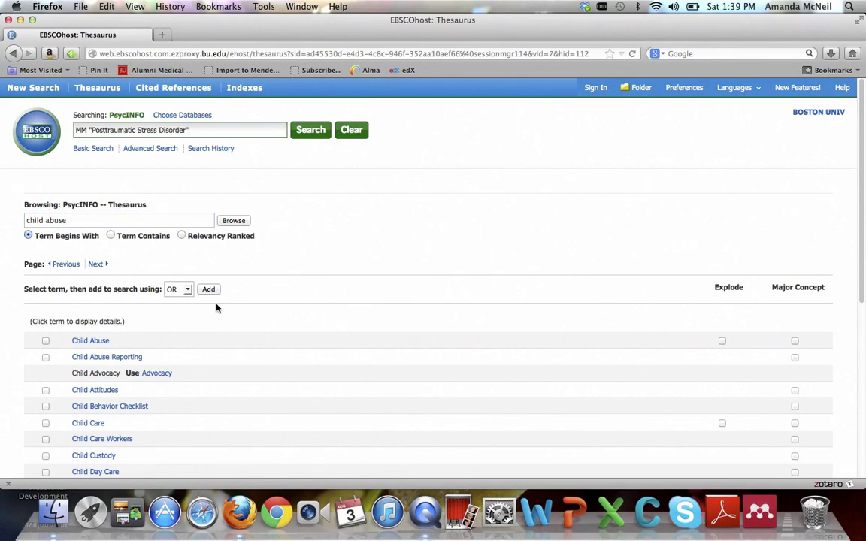
pyautogui.scroll(-3, 217, 308)
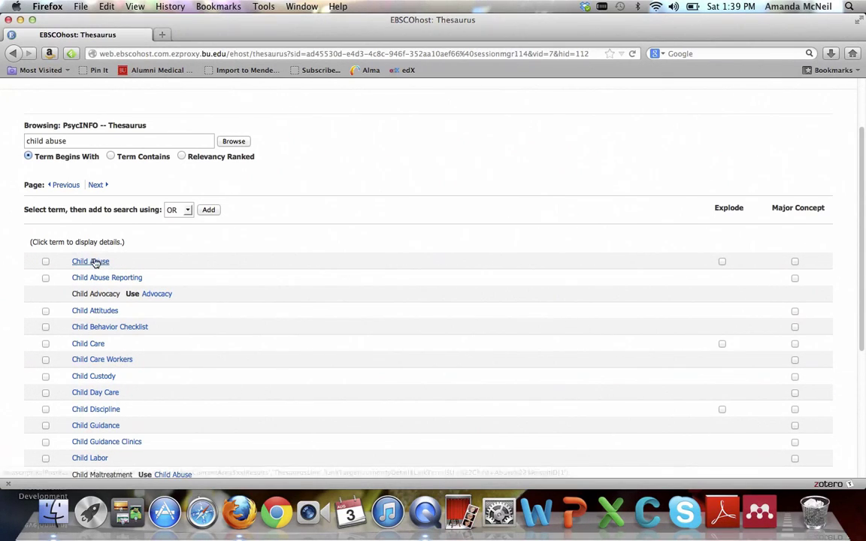
pyautogui.click(90, 261)
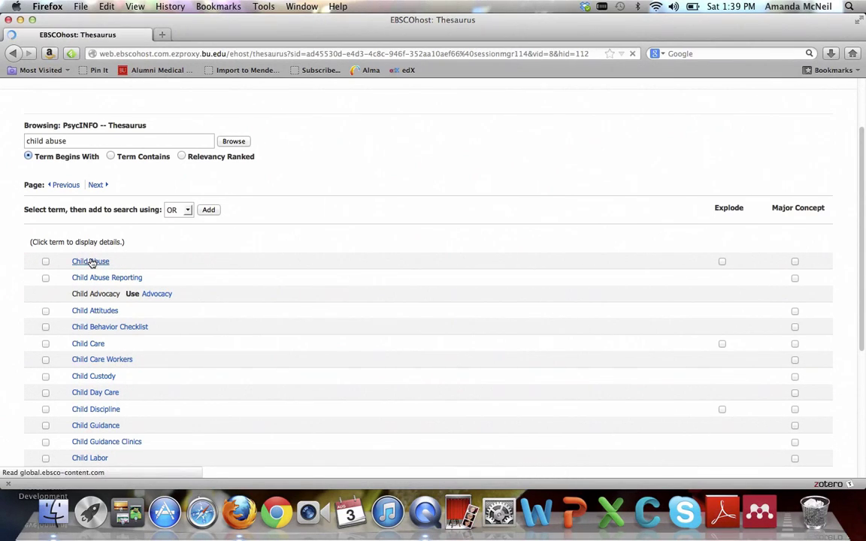
pyautogui.scroll(-2, 226, 293)
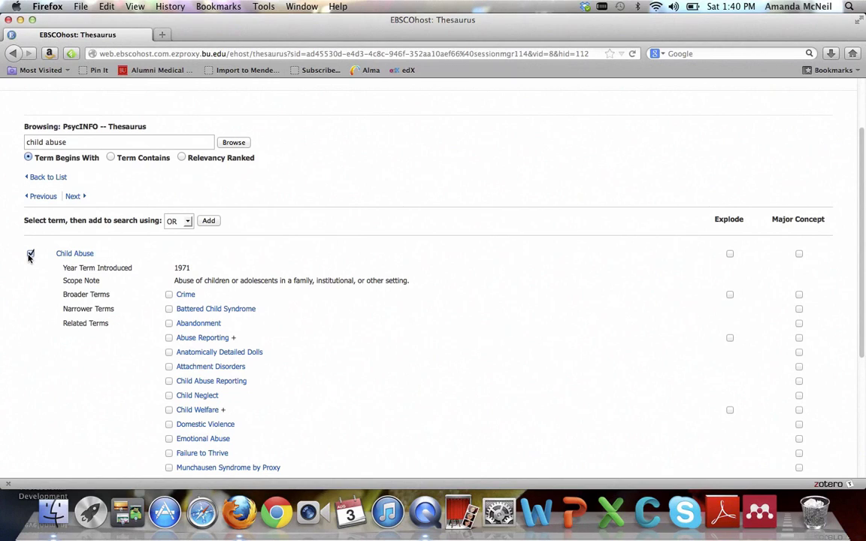
pyautogui.click(798, 254)
# Add Child Abuse with AND to the PTSD term and search, getting 492 results.
pyautogui.scroll(3, 329, 275)
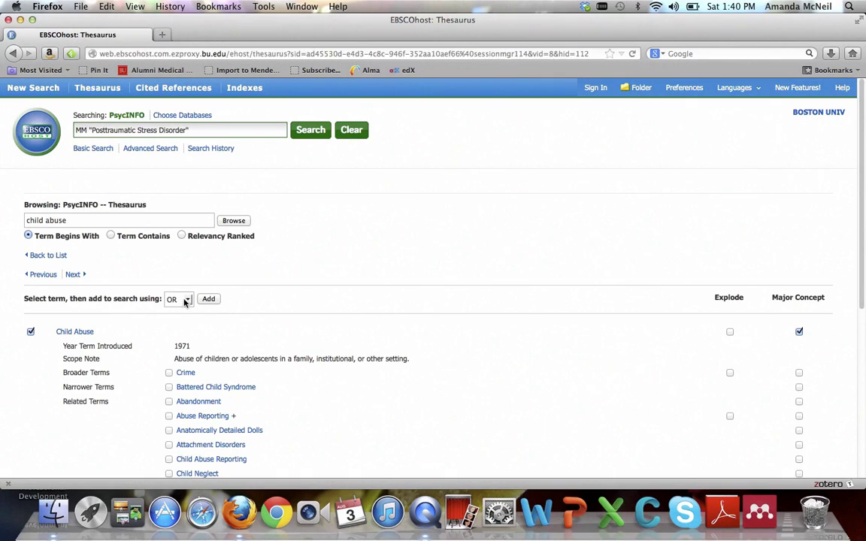
pyautogui.click(185, 301)
pyautogui.click(178, 324)
pyautogui.click(209, 299)
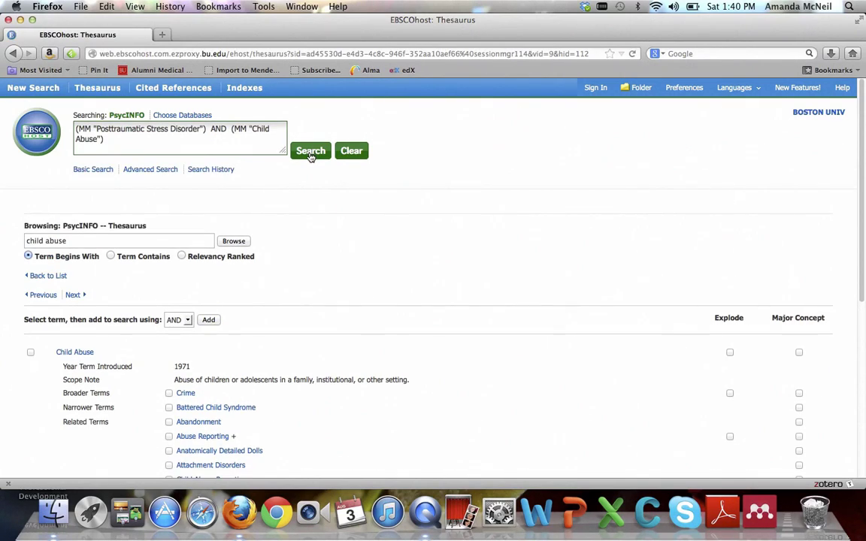
pyautogui.click(310, 151)
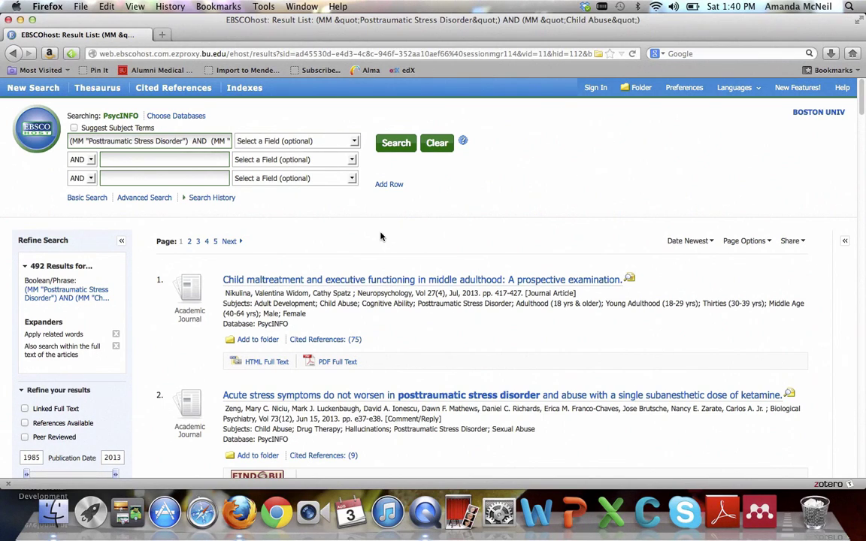
pyautogui.scroll(-3, 381, 236)
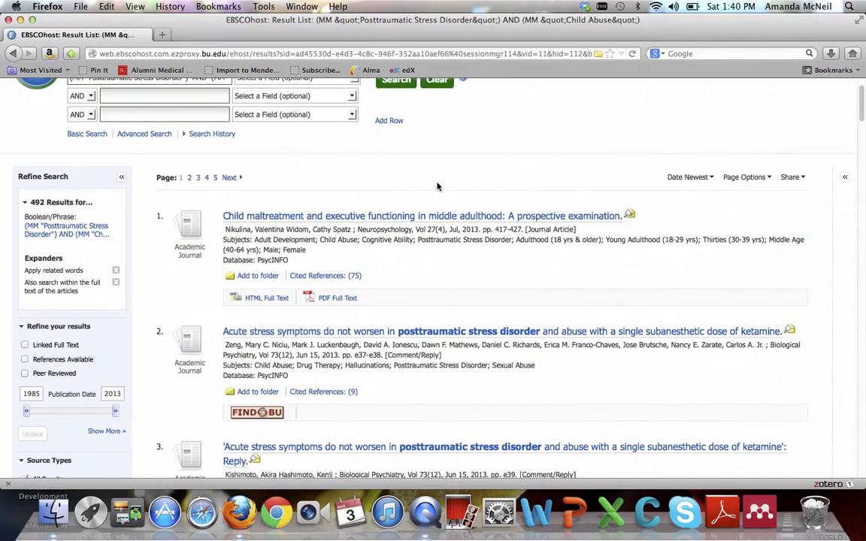
pyautogui.scroll(-10, 436, 187)
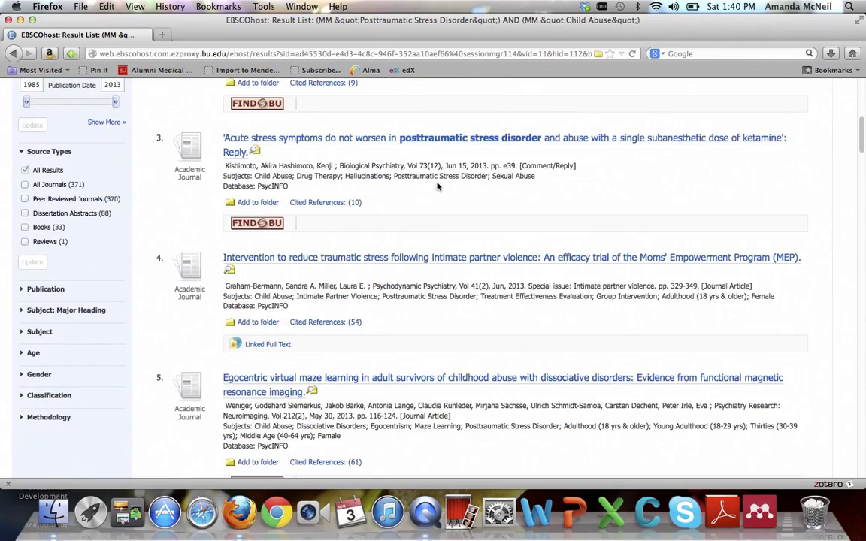
pyautogui.scroll(-20, 437, 187)
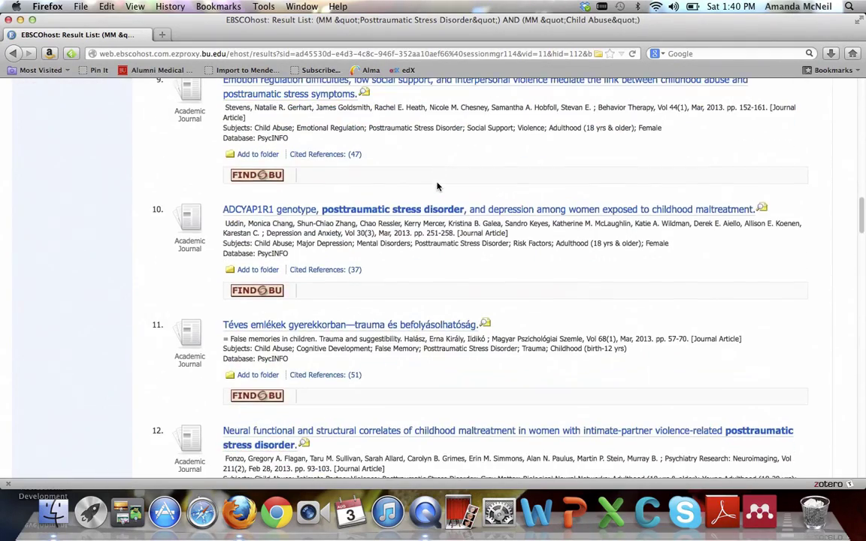
pyautogui.scroll(-13, 437, 186)
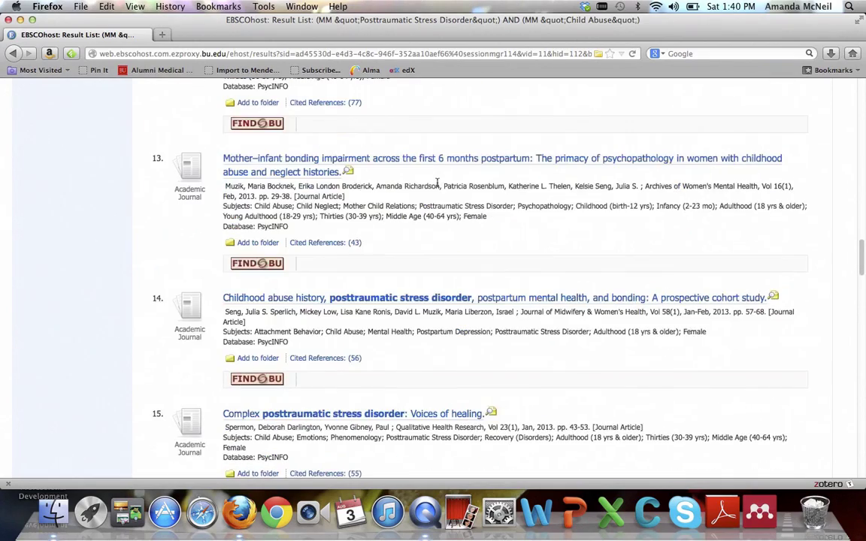
pyautogui.scroll(-3, 437, 184)
pyautogui.scroll(-4, 437, 186)
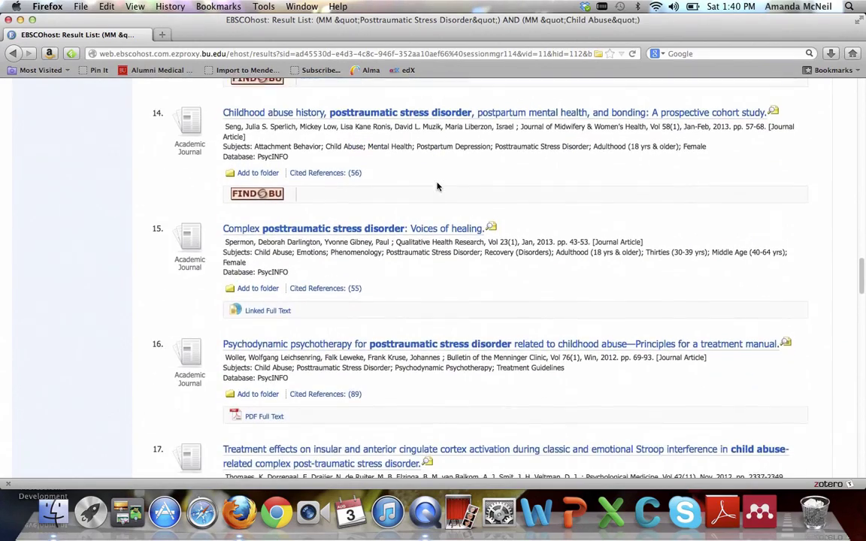
pyautogui.scroll(20, 437, 186)
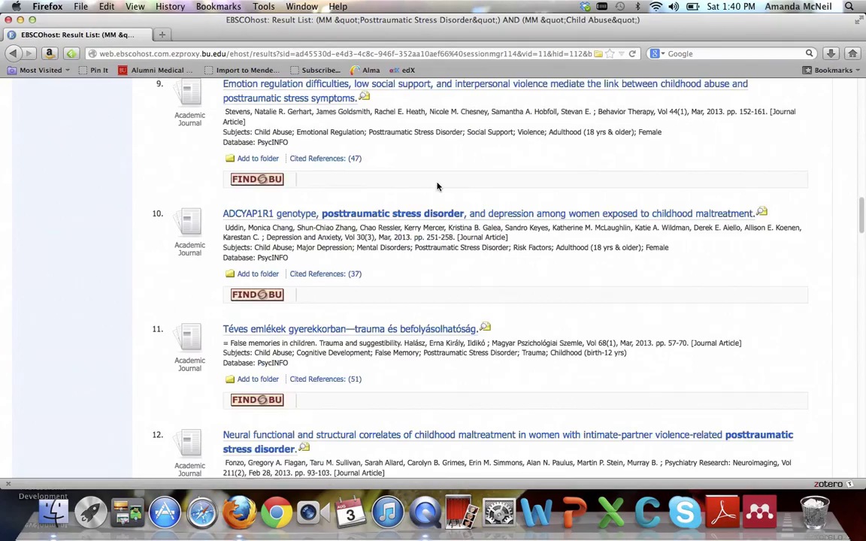
pyautogui.scroll(20, 437, 187)
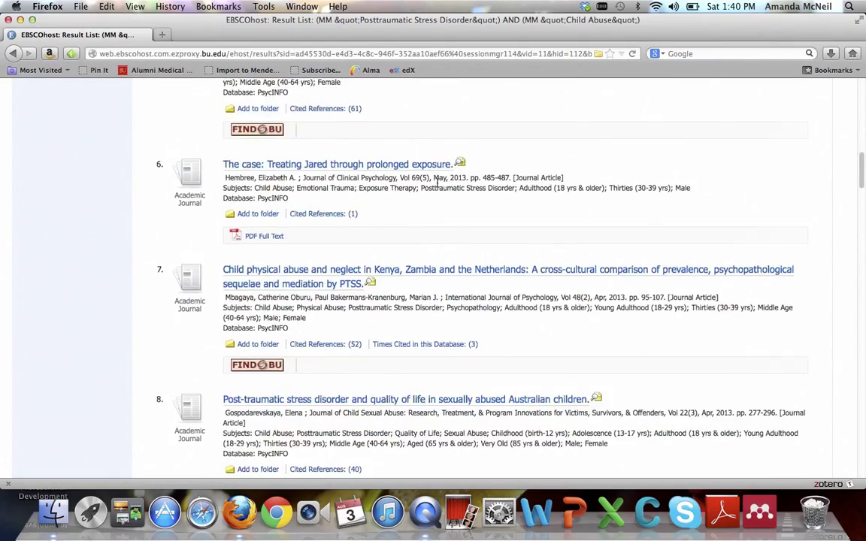
pyautogui.scroll(7, 437, 186)
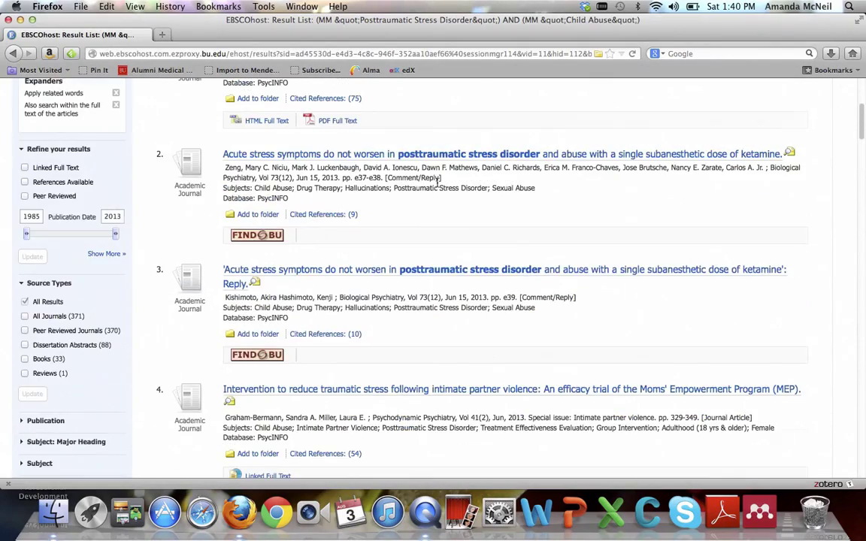
pyautogui.scroll(7, 437, 186)
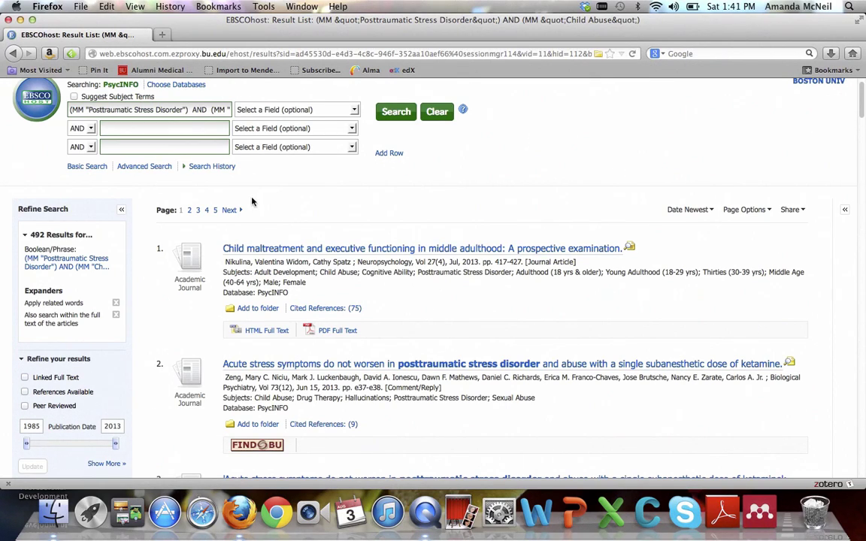
pyautogui.scroll(-3, 174, 246)
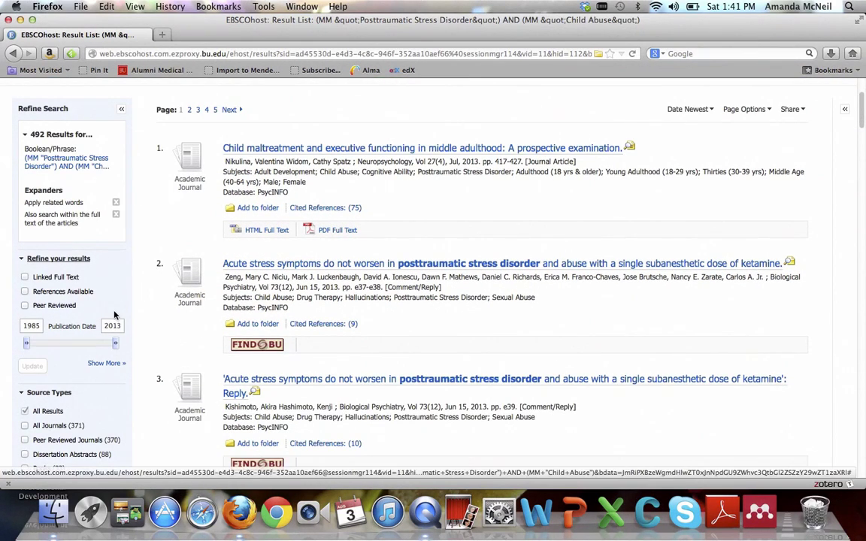
pyautogui.scroll(-1, 114, 315)
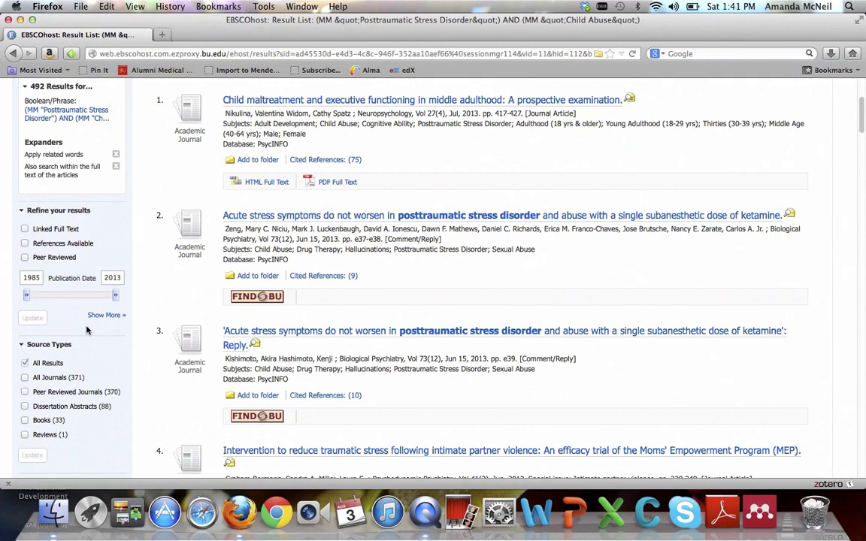
pyautogui.click(31, 277)
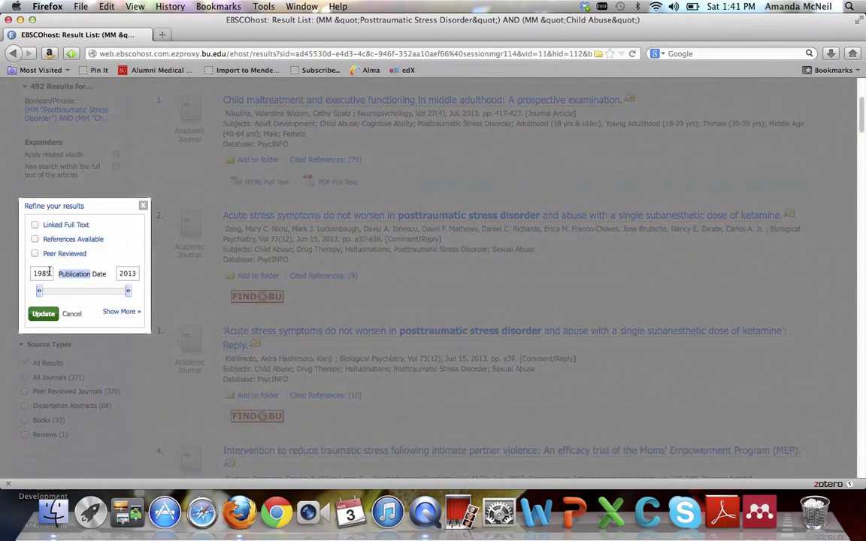
pyautogui.doubleClick(45, 274)
pyautogui.write('2003')
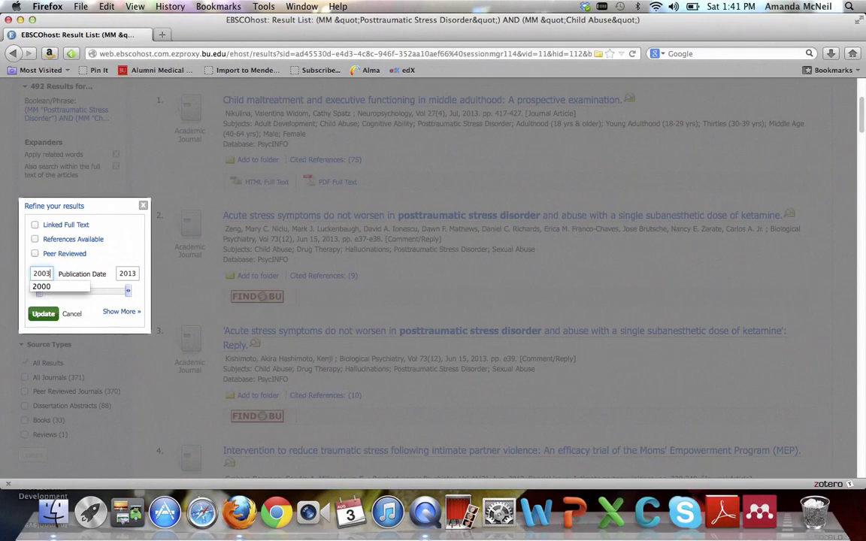
pyautogui.click(39, 316)
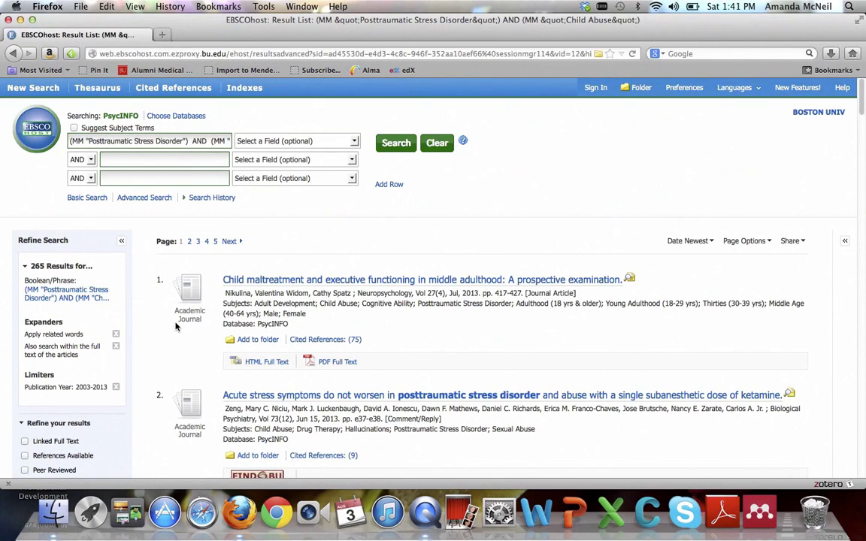
pyautogui.scroll(-5, 175, 326)
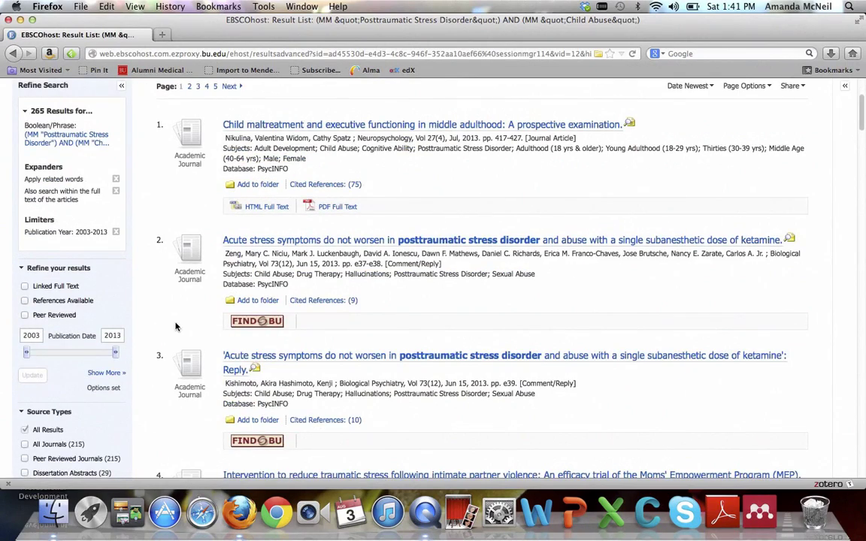
pyautogui.scroll(-3, 176, 326)
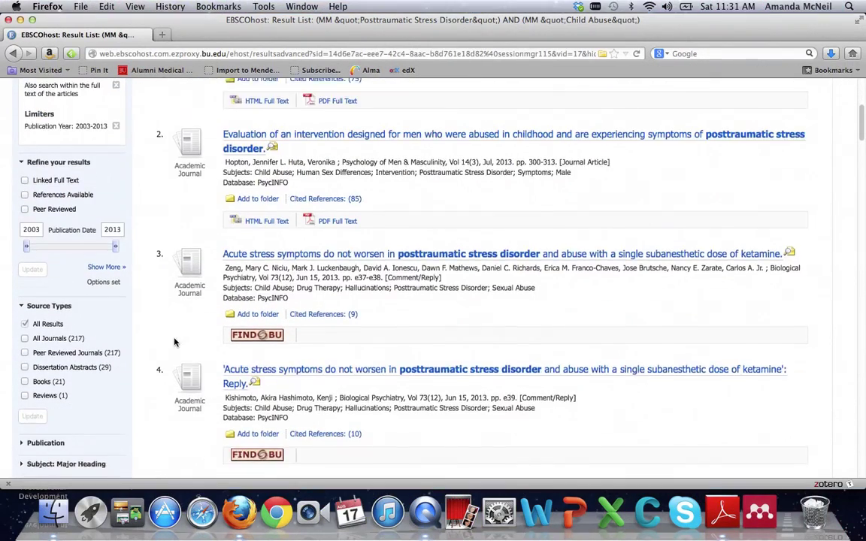
pyautogui.scroll(-6, 174, 343)
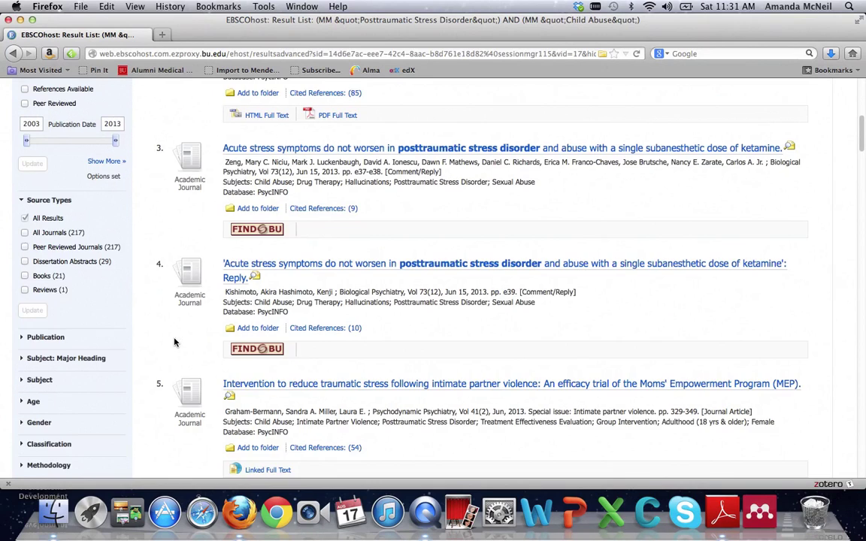
pyautogui.scroll(-1, 173, 343)
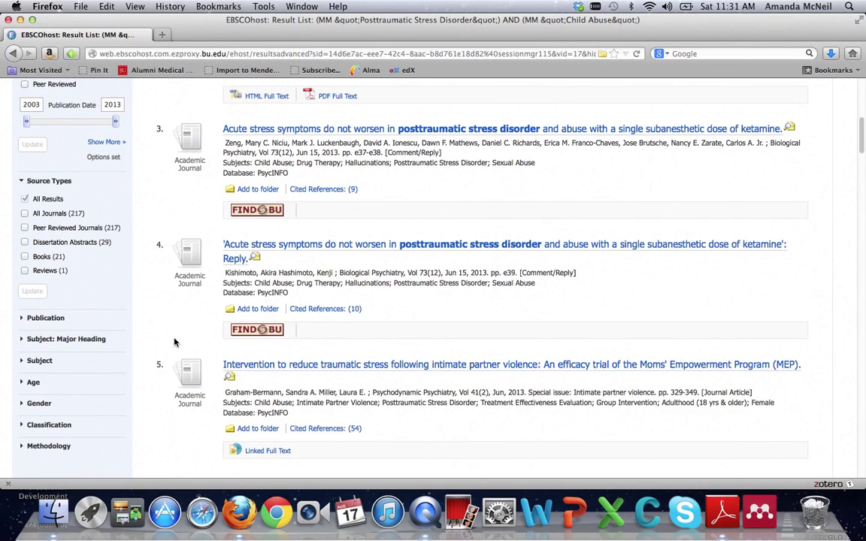
pyautogui.scroll(-1, 174, 343)
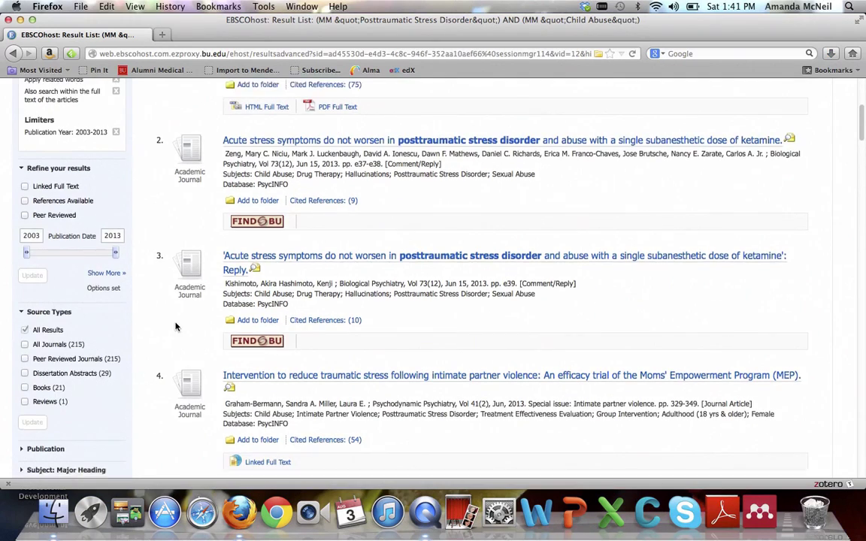
# Expand the Subject: Major Heading and Age facets, showing 160 adulthood and 77 young adulthood results.
pyautogui.scroll(-4, 123, 286)
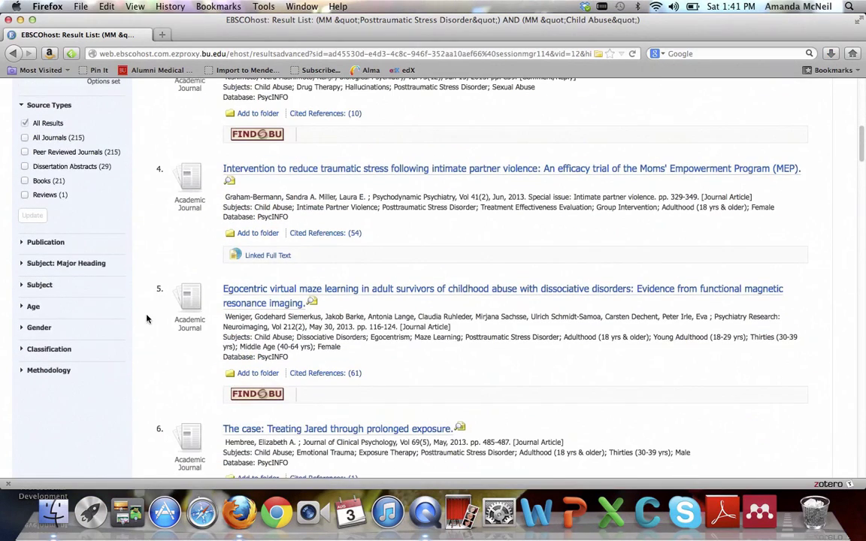
pyautogui.click(44, 243)
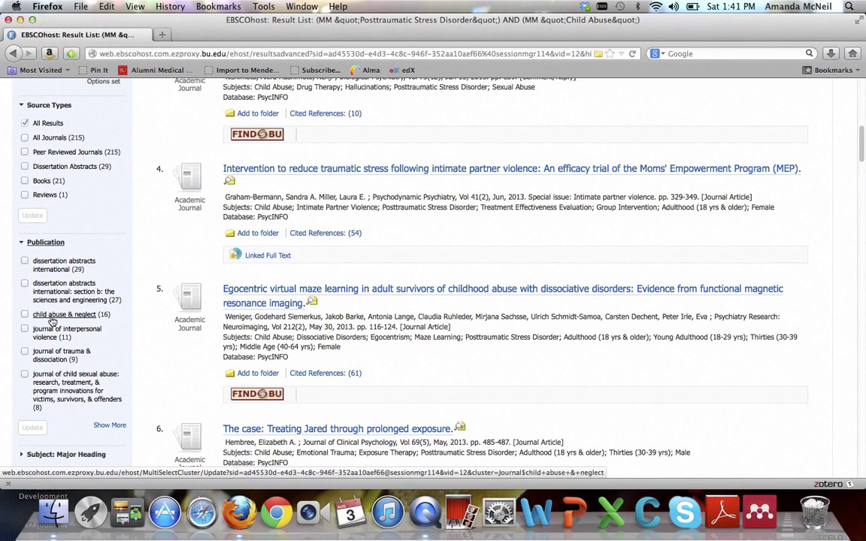
pyautogui.click(44, 242)
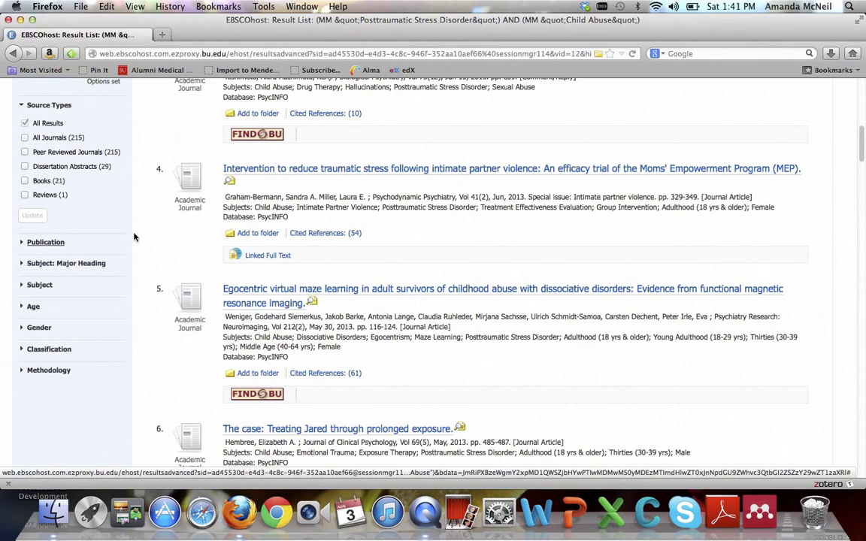
pyautogui.scroll(-2, 133, 237)
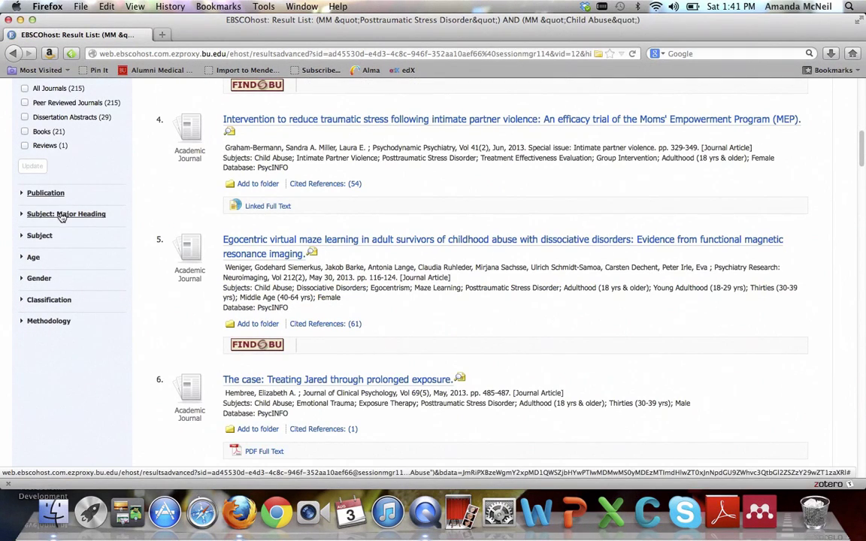
pyautogui.click(61, 215)
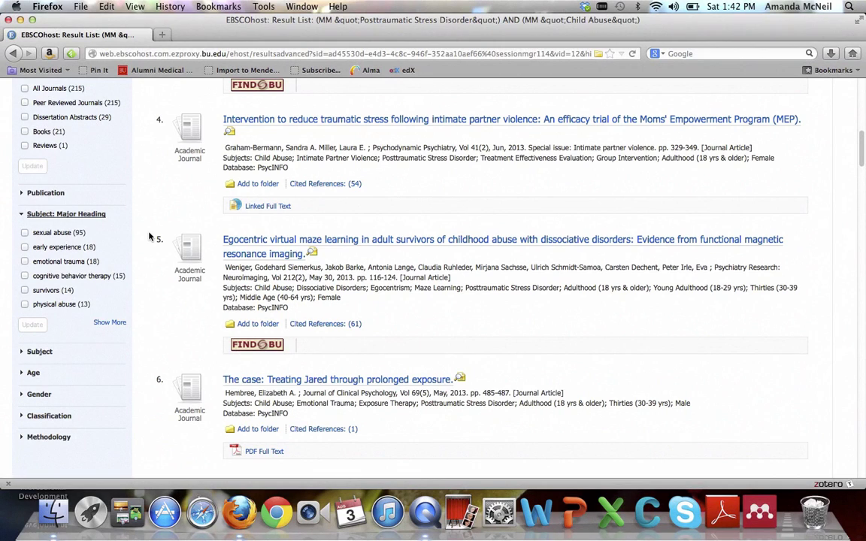
pyautogui.scroll(-3, 149, 237)
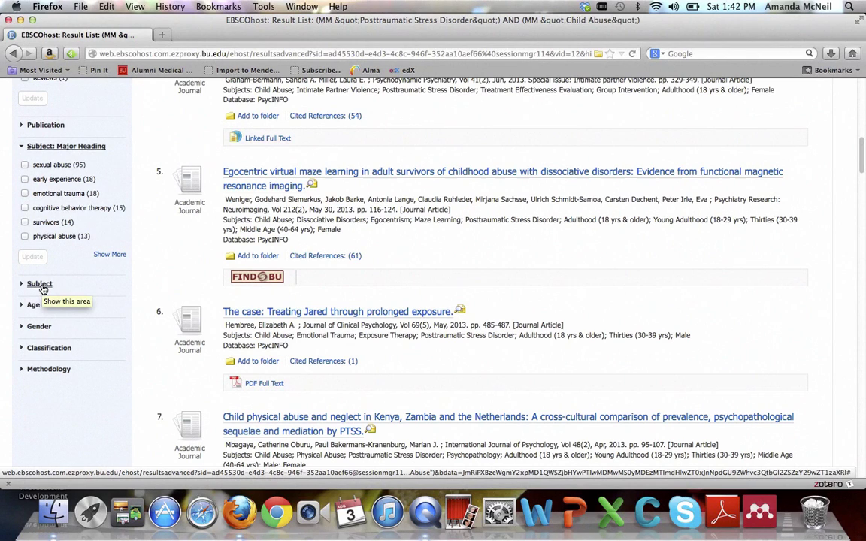
pyautogui.scroll(-3, 43, 278)
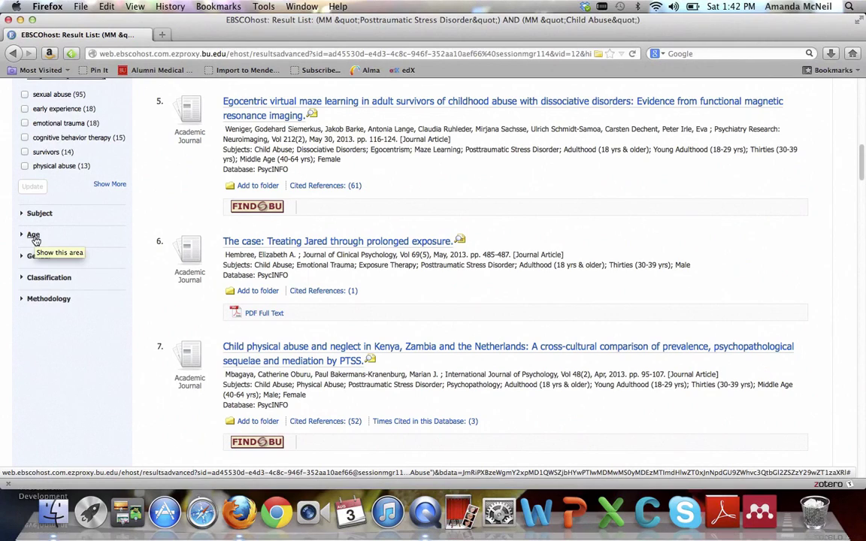
pyautogui.click(34, 235)
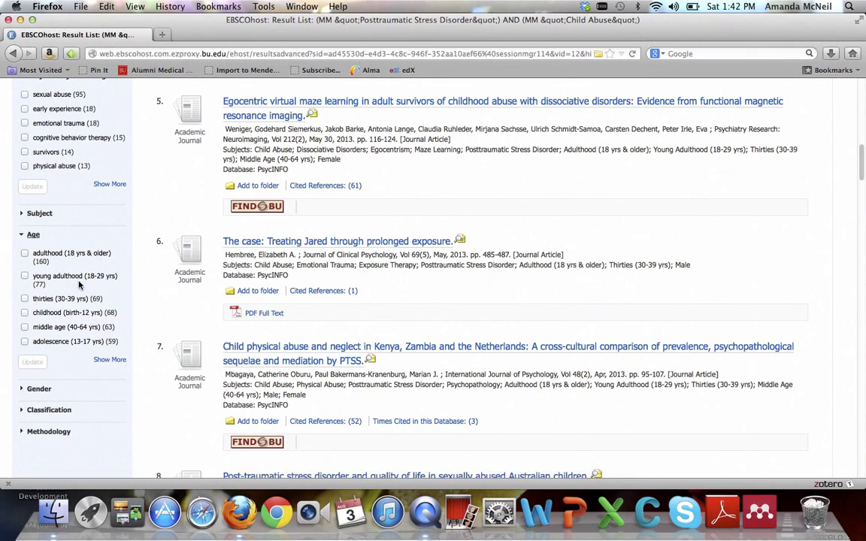
# Apply the adulthood (18 yrs & older) age limit and the female gender limit, leaving 140 results.
pyautogui.click(25, 254)
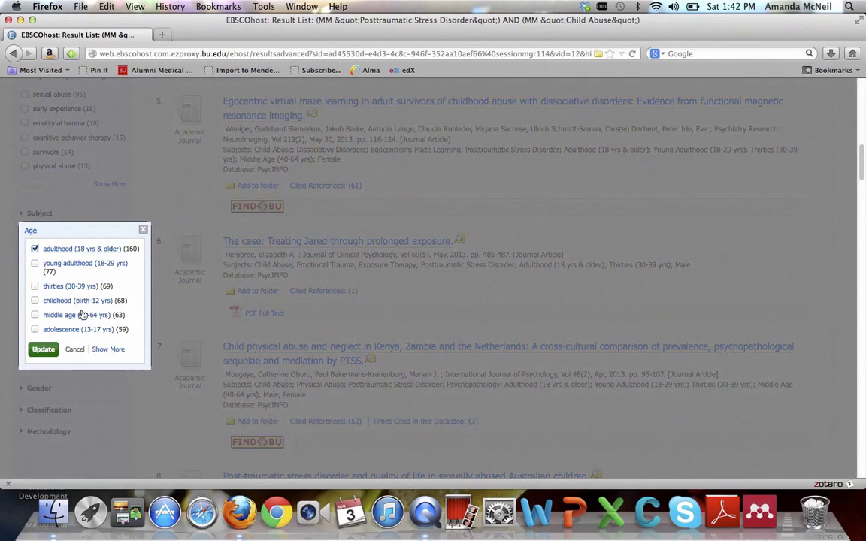
pyautogui.click(44, 351)
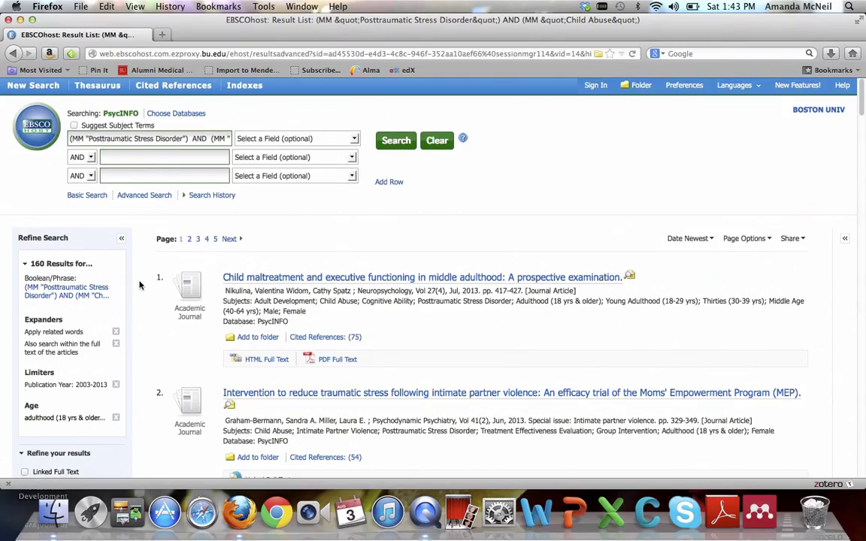
pyautogui.scroll(-8, 139, 285)
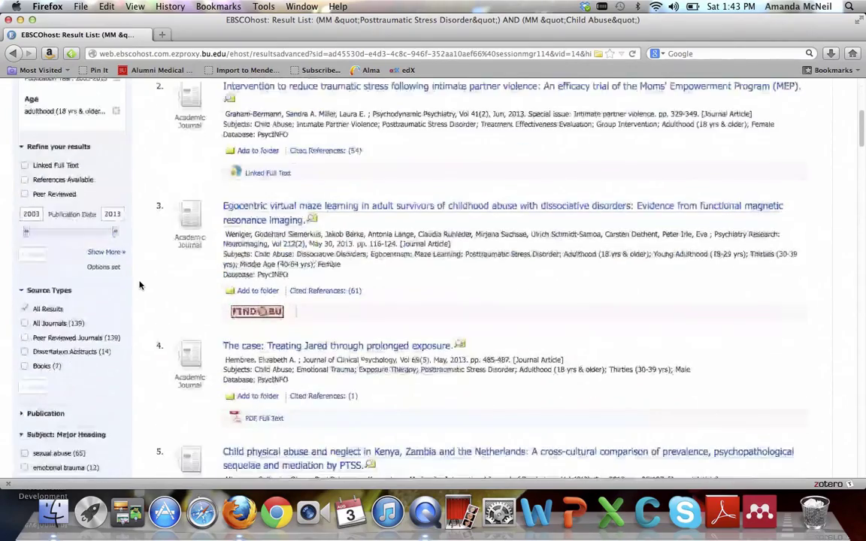
pyautogui.scroll(-12, 140, 285)
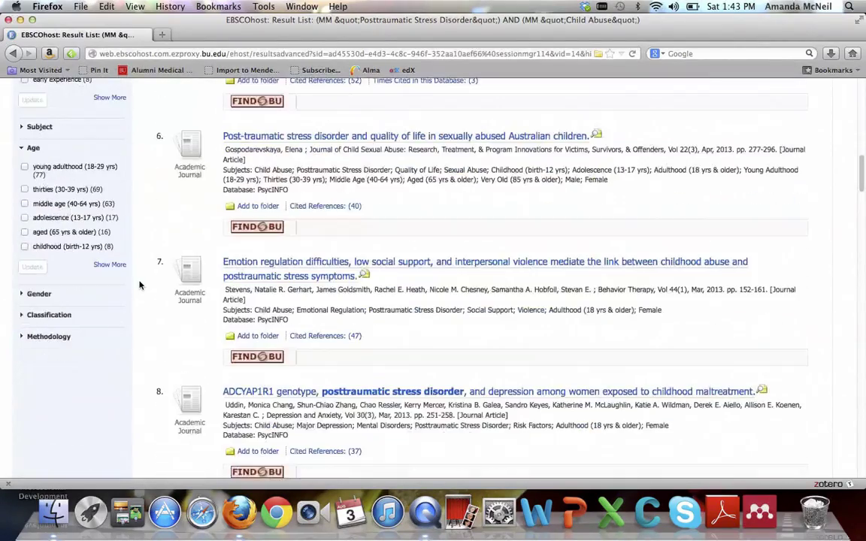
pyautogui.click(39, 294)
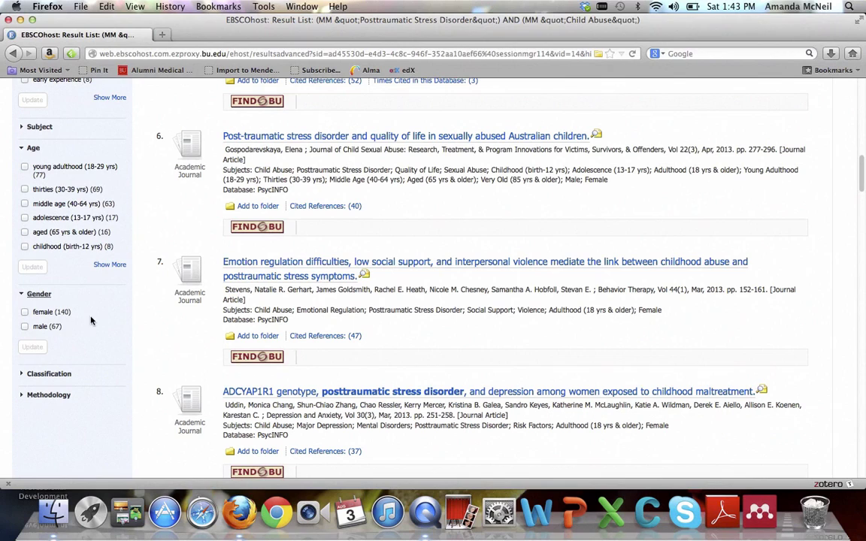
pyautogui.click(25, 313)
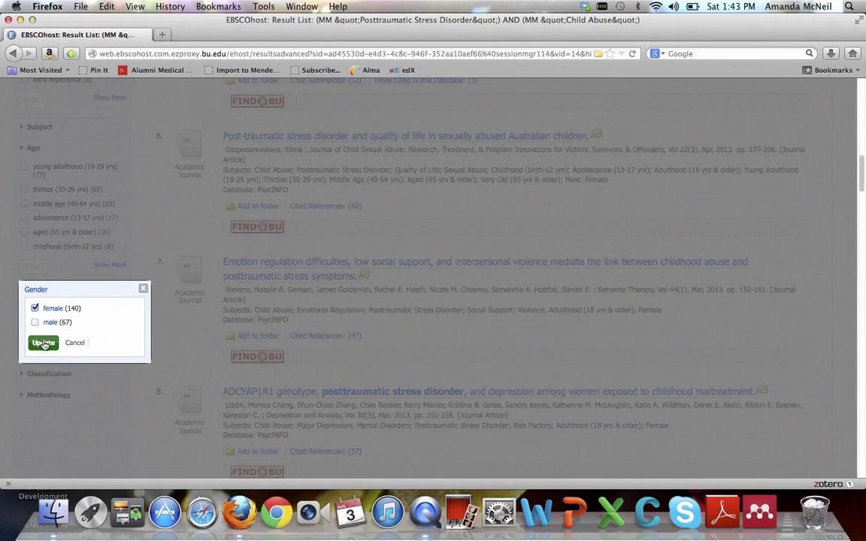
pyautogui.click(44, 344)
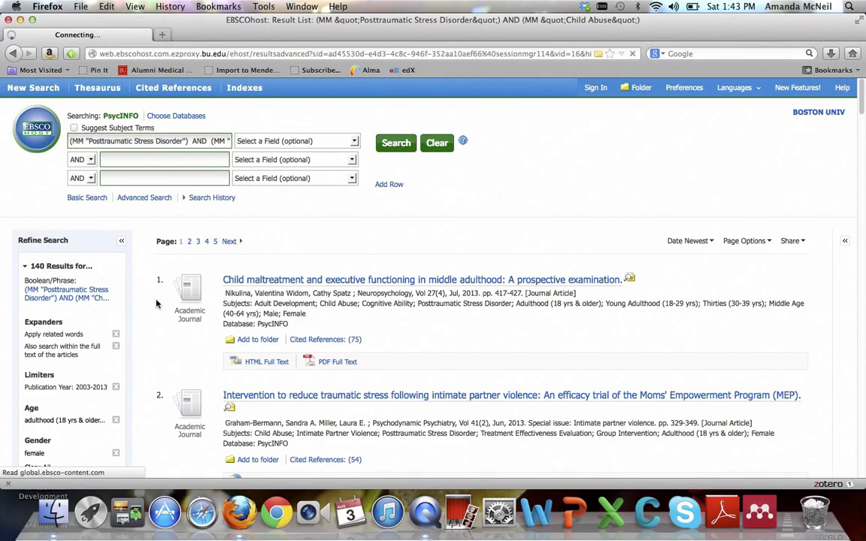
# Expand the Classification and Methodology facets: 121 quantitative, 23 interview, 21 longitudinal studies.
pyautogui.scroll(-1, 157, 303)
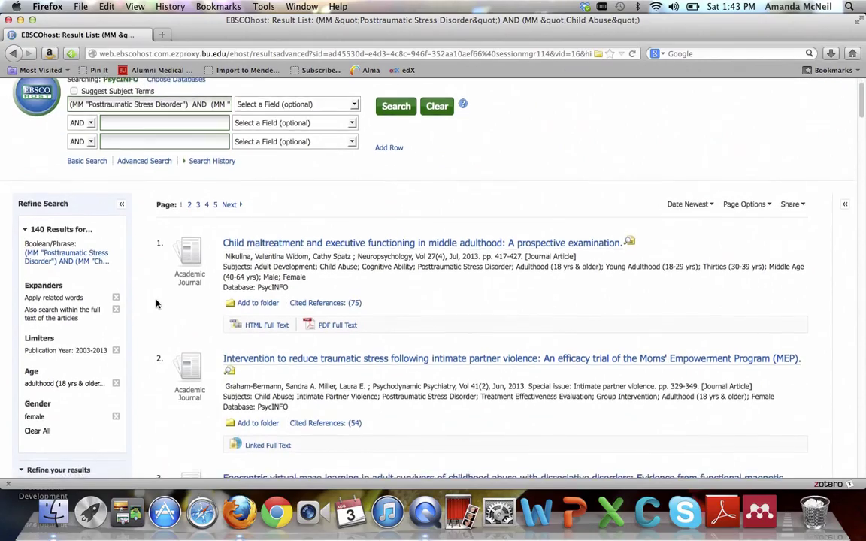
pyautogui.scroll(-10, 157, 303)
pyautogui.scroll(-10, 156, 304)
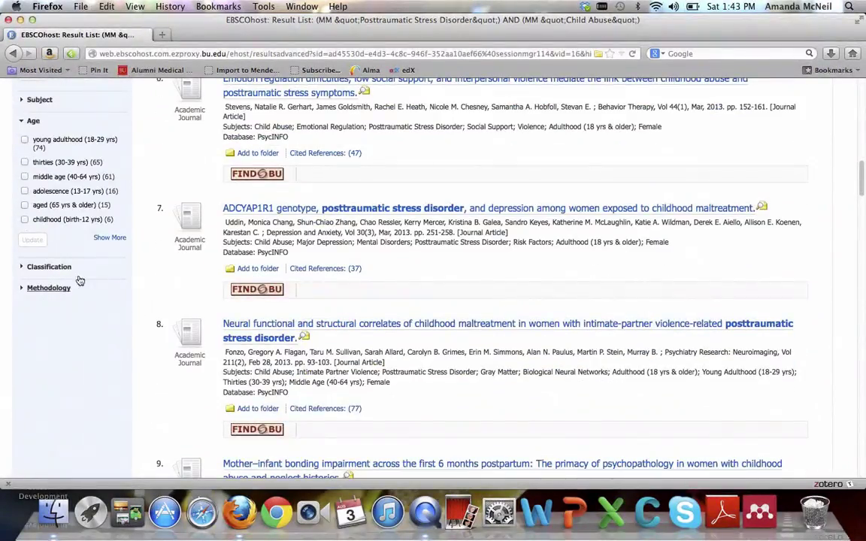
pyautogui.click(48, 268)
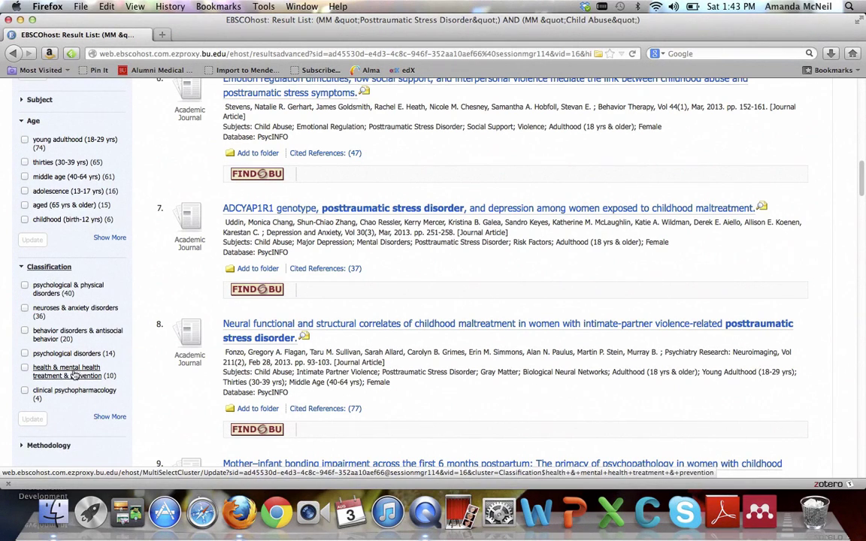
pyautogui.scroll(-3, 146, 310)
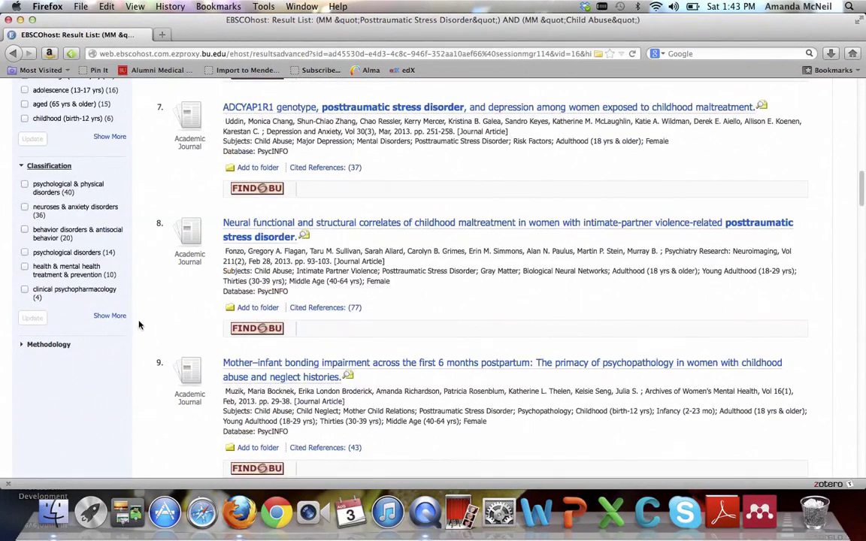
pyautogui.click(40, 345)
pyautogui.scroll(-1, 158, 334)
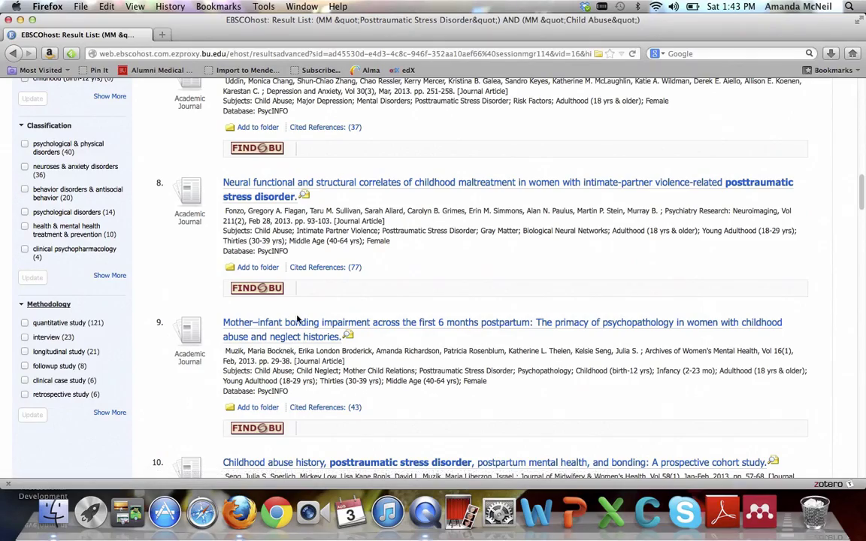
pyautogui.scroll(10, 297, 319)
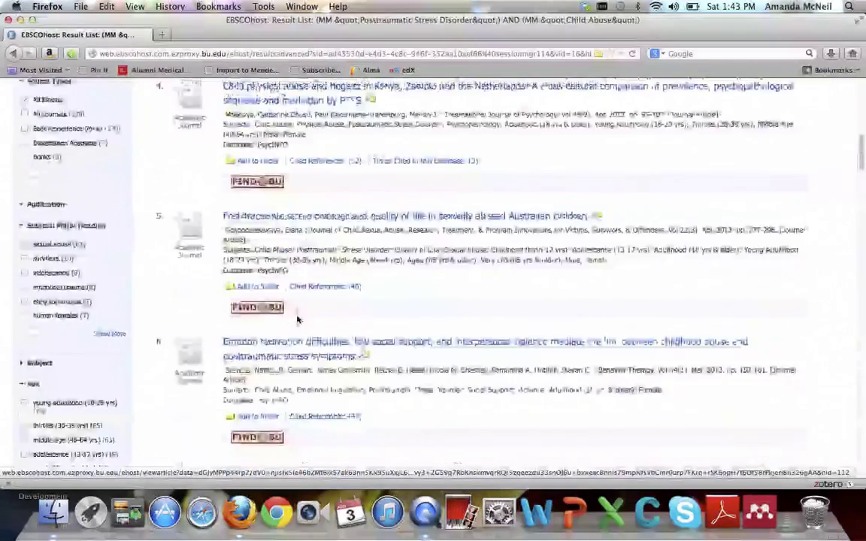
pyautogui.scroll(8, 297, 320)
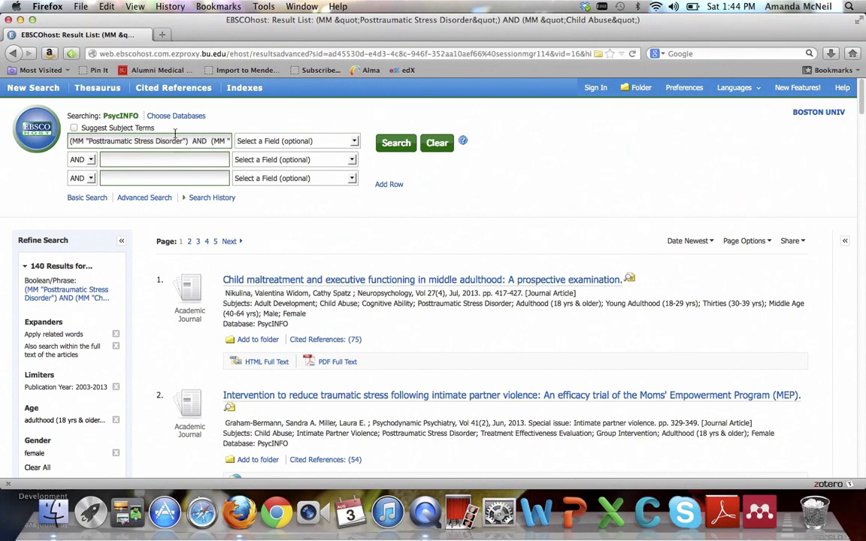
pyautogui.click(202, 199)
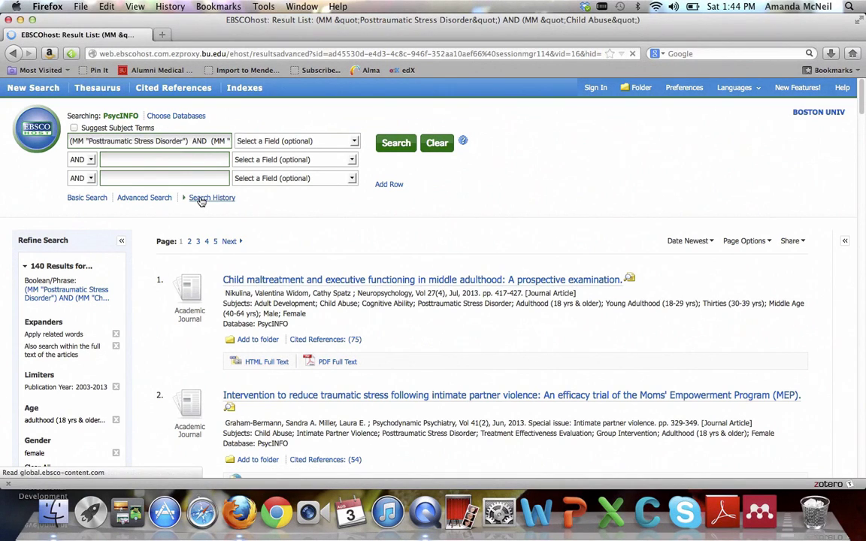
pyautogui.scroll(-2, 304, 241)
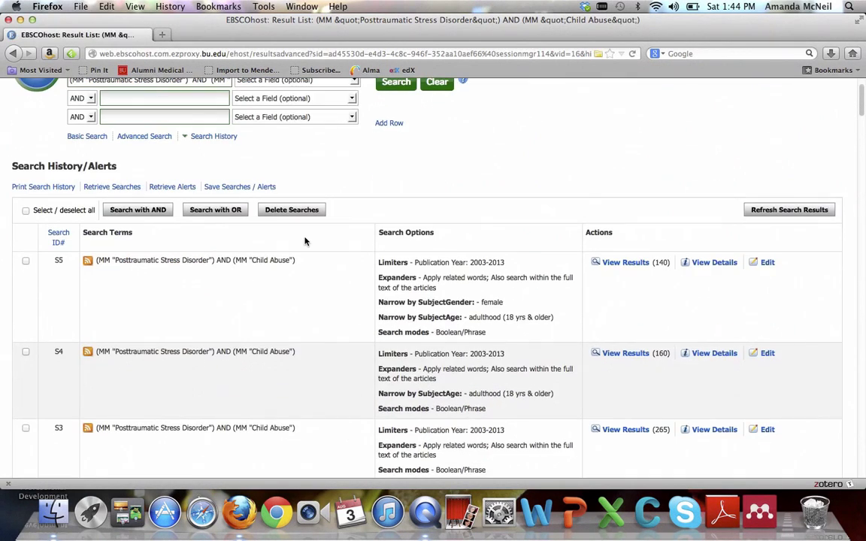
pyautogui.scroll(-4, 352, 229)
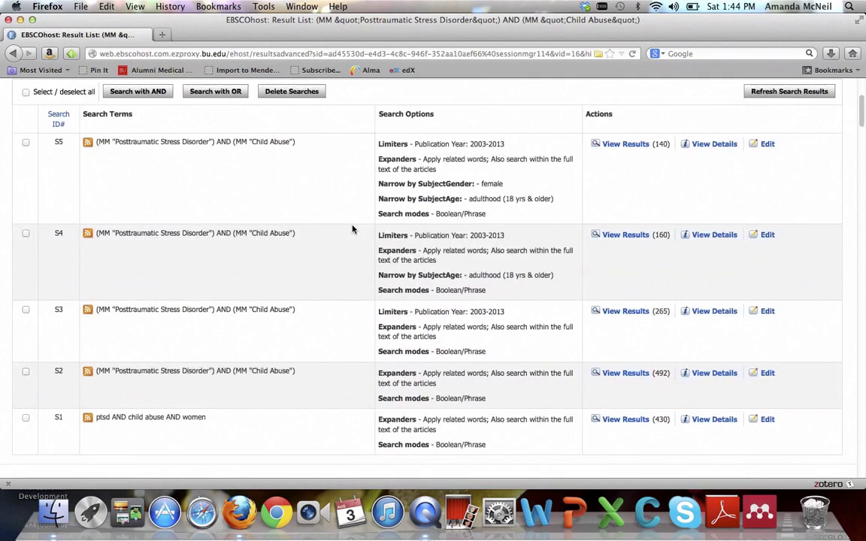
pyautogui.scroll(-2, 353, 229)
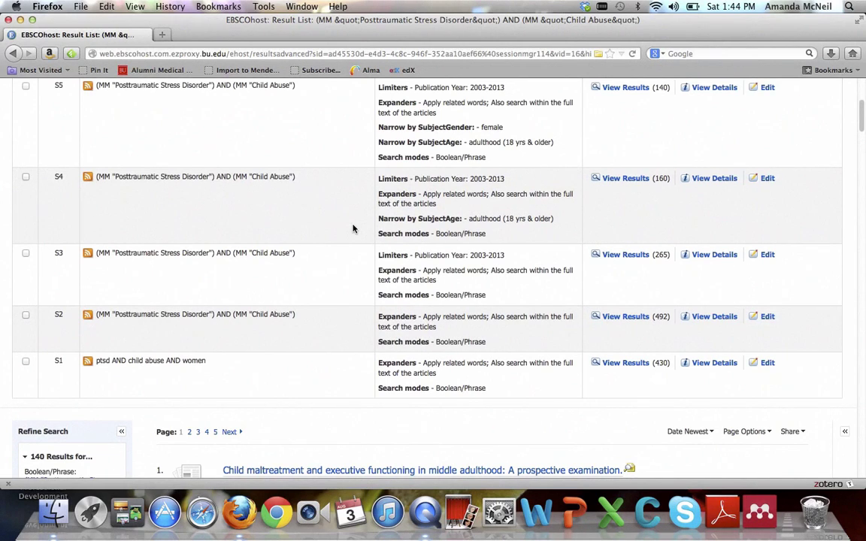
pyautogui.scroll(-1, 353, 229)
pyautogui.scroll(5, 291, 244)
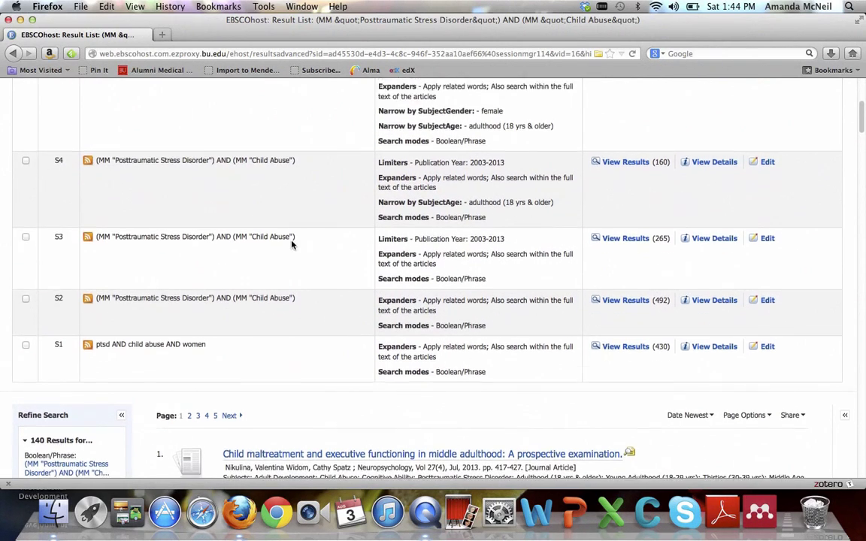
pyautogui.scroll(-3, 292, 244)
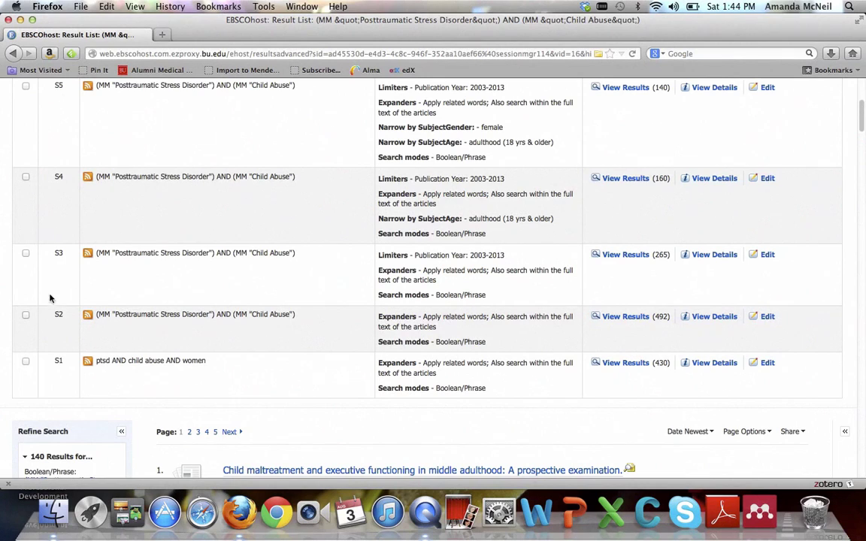
pyautogui.click(26, 254)
pyautogui.click(26, 178)
pyautogui.scroll(2, 91, 225)
pyautogui.scroll(3, 100, 248)
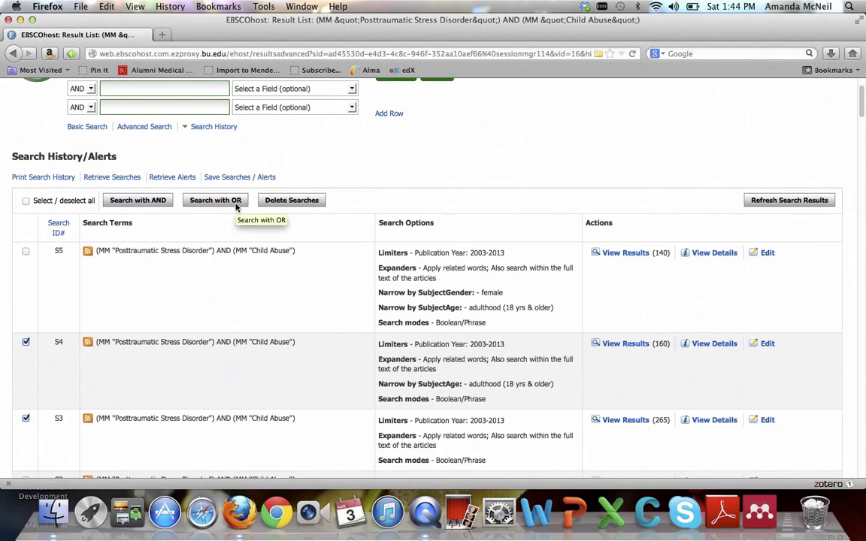
pyautogui.click(25, 342)
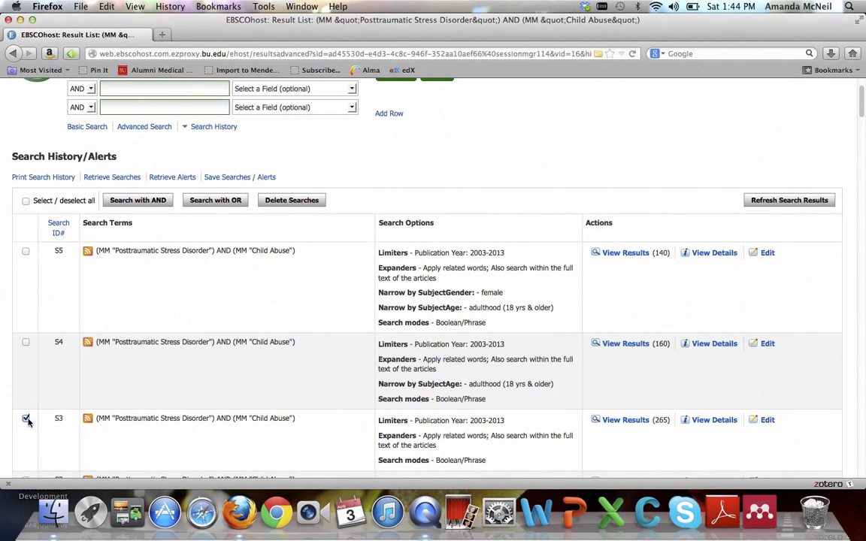
pyautogui.click(25, 418)
pyautogui.scroll(-4, 334, 278)
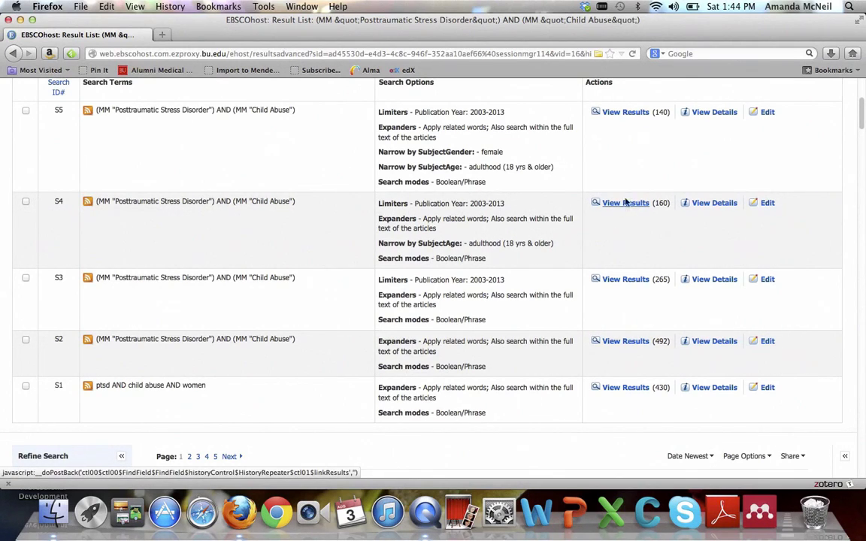
pyautogui.scroll(-3, 613, 214)
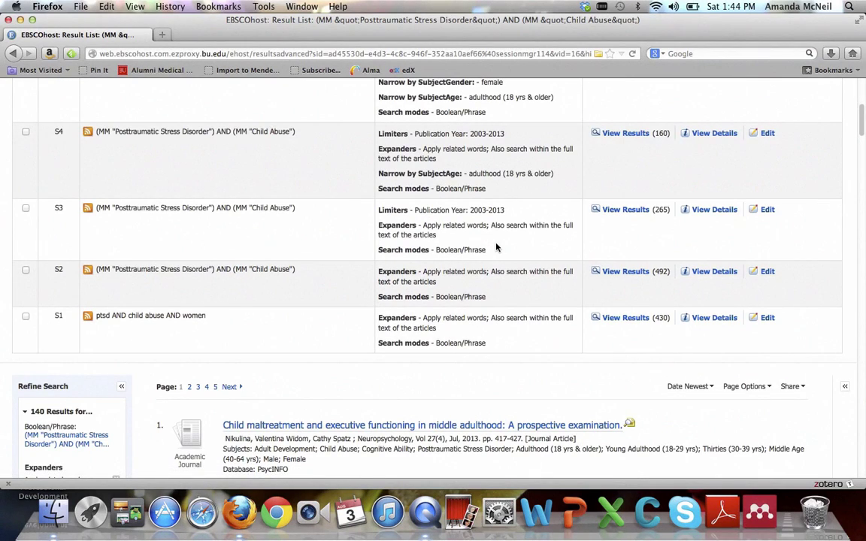
pyautogui.scroll(-8, 494, 244)
pyautogui.scroll(-4, 496, 242)
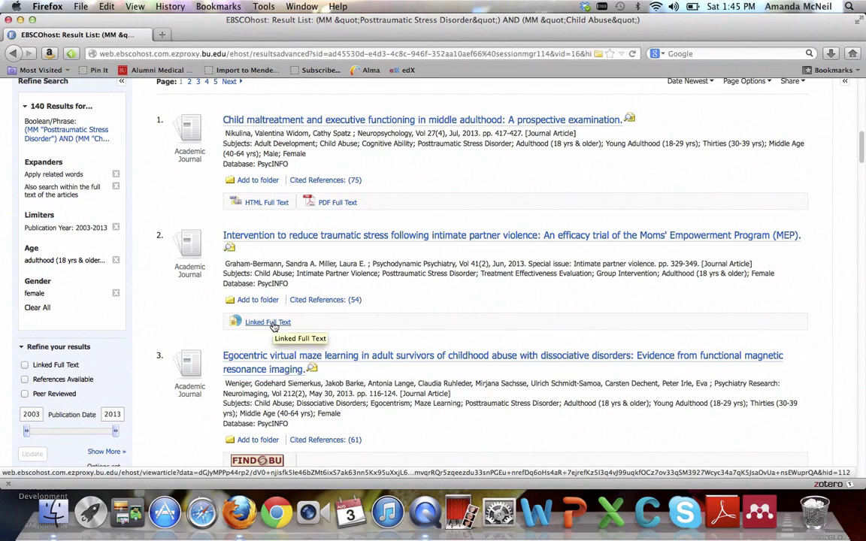
# Add result 1, the child maltreatment and executive functioning article, to the folder.
pyautogui.scroll(-1, 272, 325)
pyautogui.scroll(-3, 274, 327)
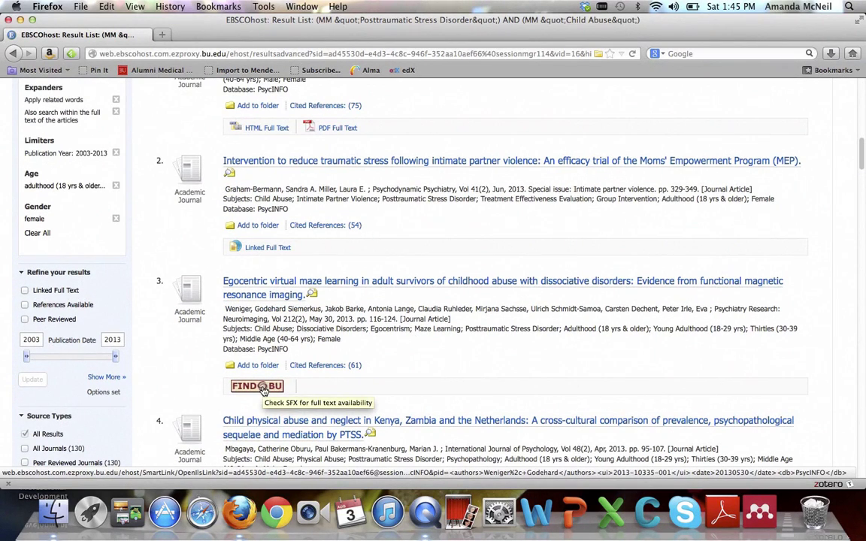
pyautogui.scroll(3, 350, 268)
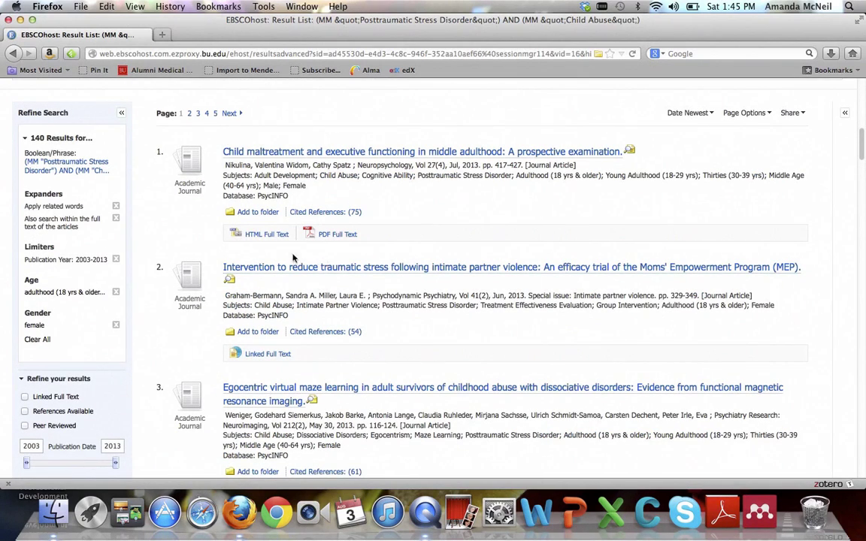
pyautogui.click(257, 213)
pyautogui.scroll(10, 426, 251)
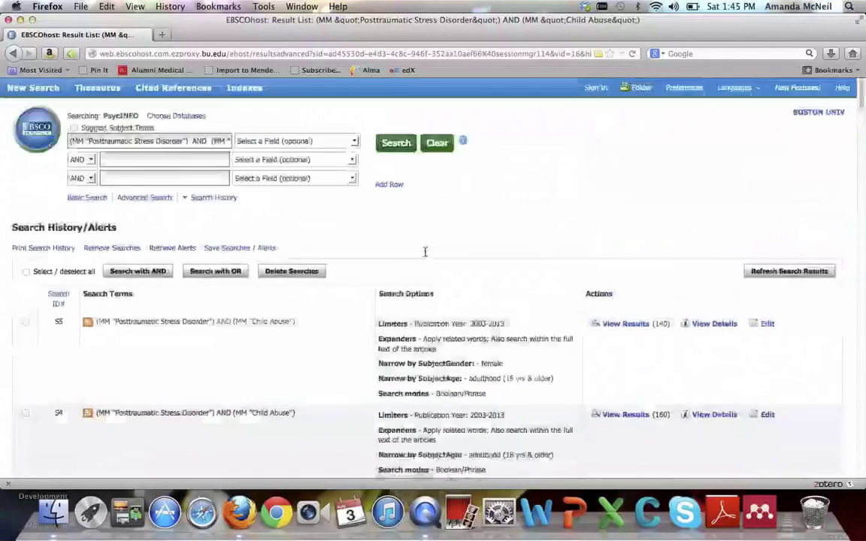
pyautogui.click(640, 90)
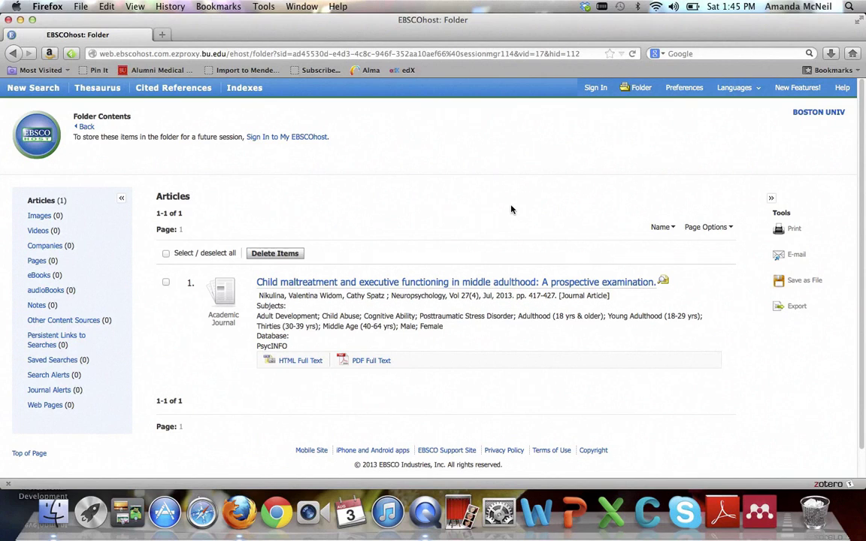
pyautogui.press('super+bracketleft')
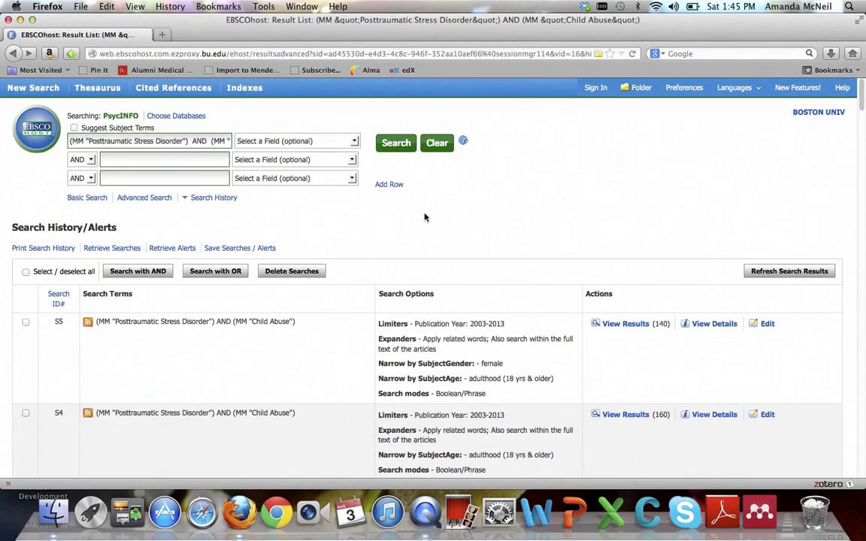
pyautogui.scroll(-5, 413, 217)
pyautogui.scroll(-8, 413, 217)
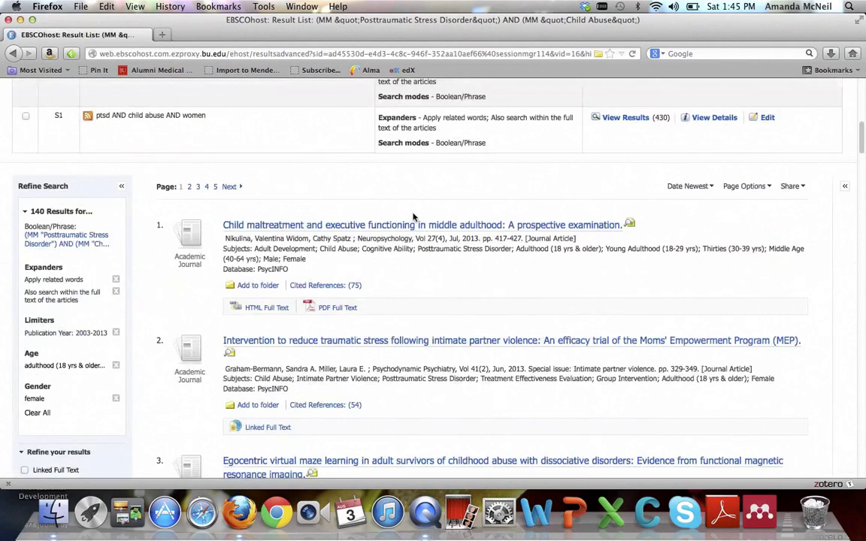
pyautogui.scroll(-2, 413, 217)
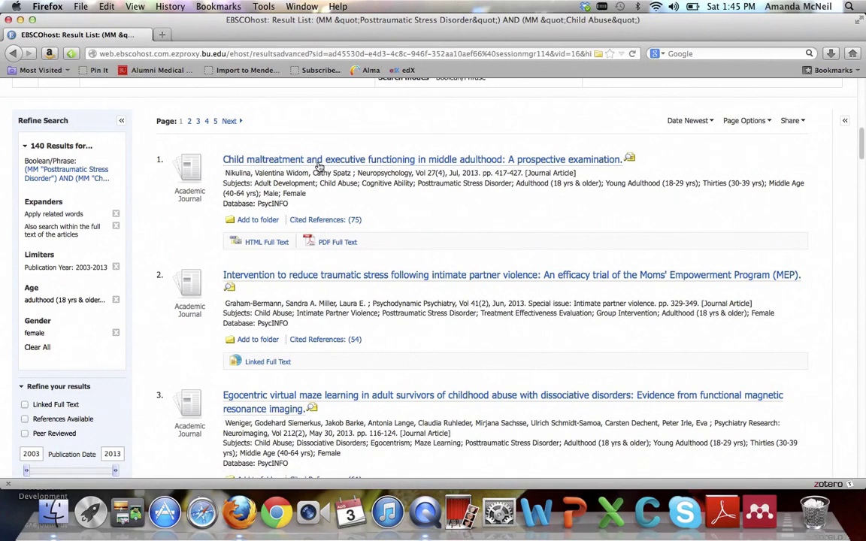
pyautogui.click(325, 220)
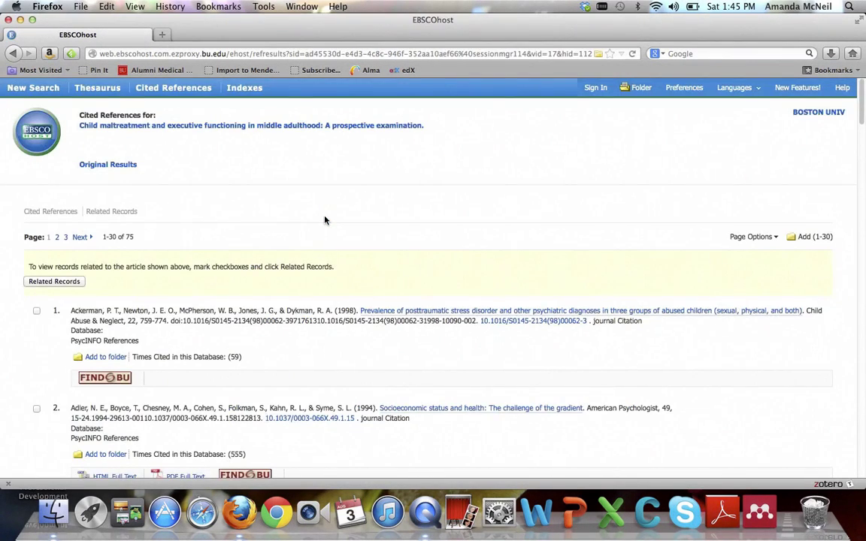
pyautogui.scroll(-5, 324, 219)
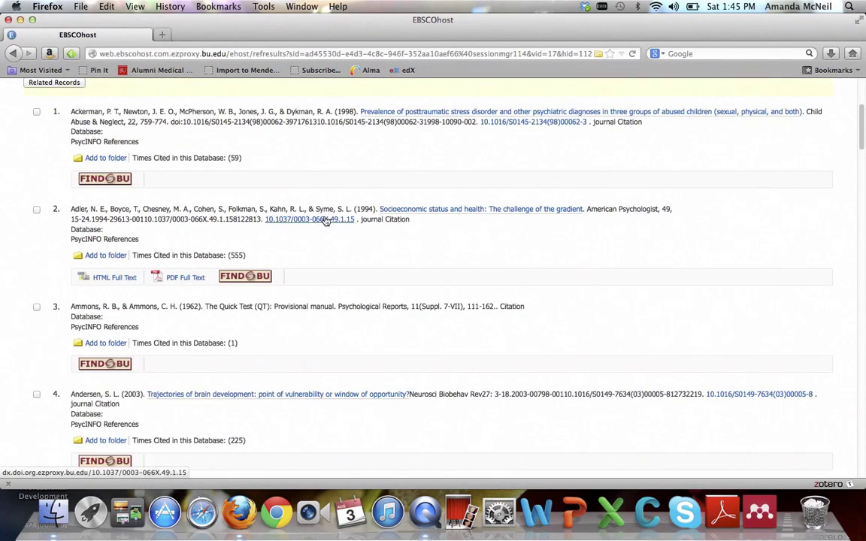
pyautogui.click(14, 54)
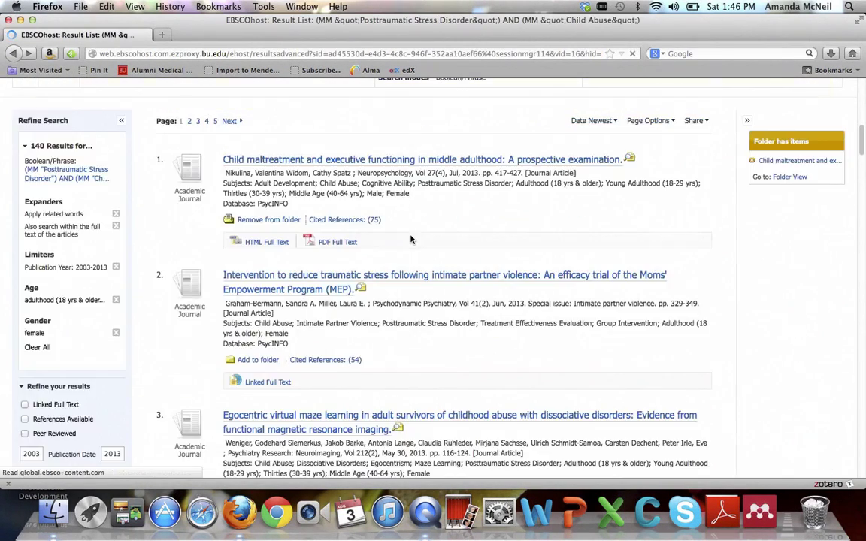
# Open result 1's Detailed Record and read through its abstract, subjects and tests.
pyautogui.click(375, 162)
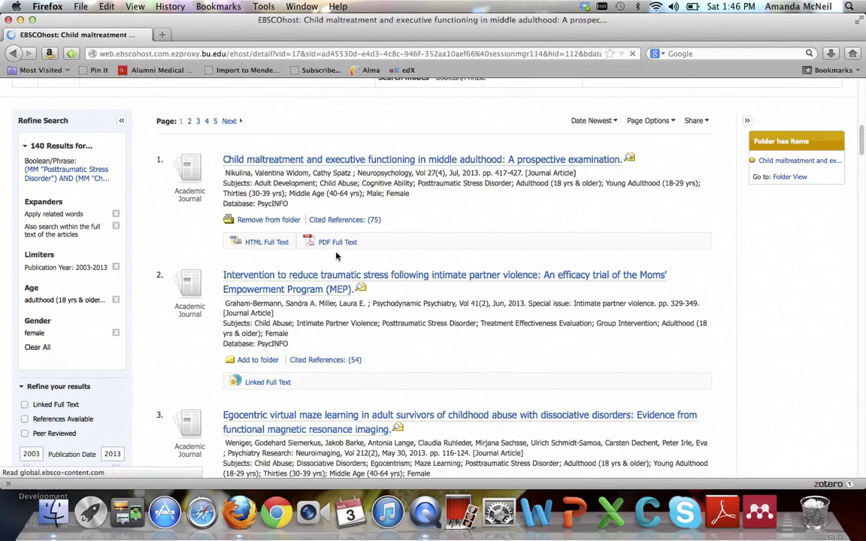
pyautogui.scroll(-5, 336, 256)
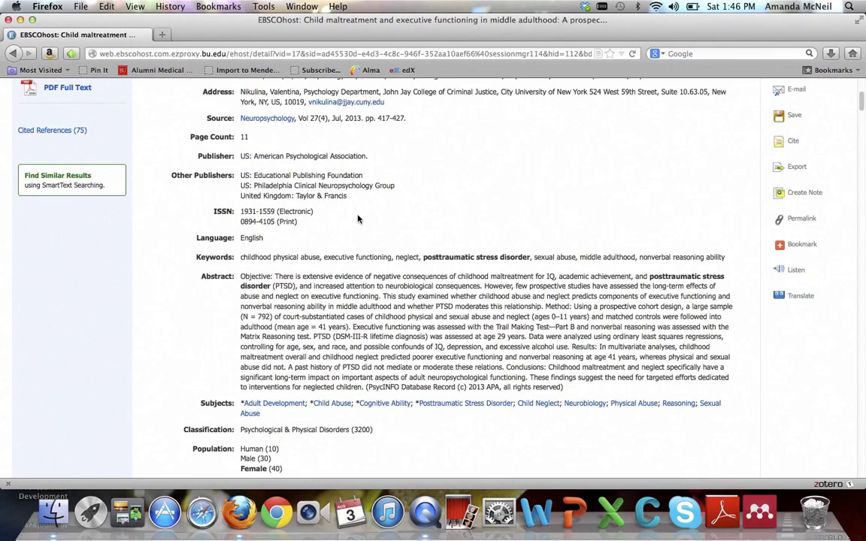
pyautogui.scroll(-3, 324, 306)
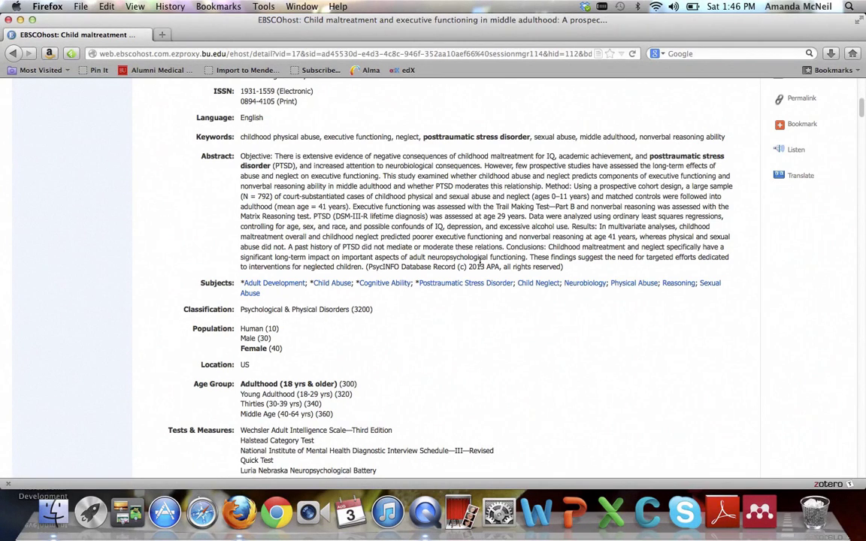
pyautogui.scroll(-2, 479, 264)
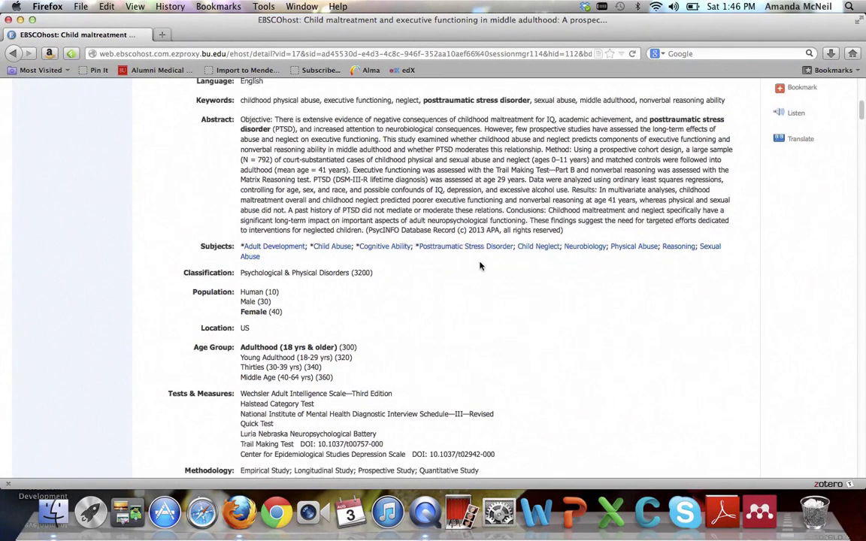
pyautogui.scroll(10, 481, 265)
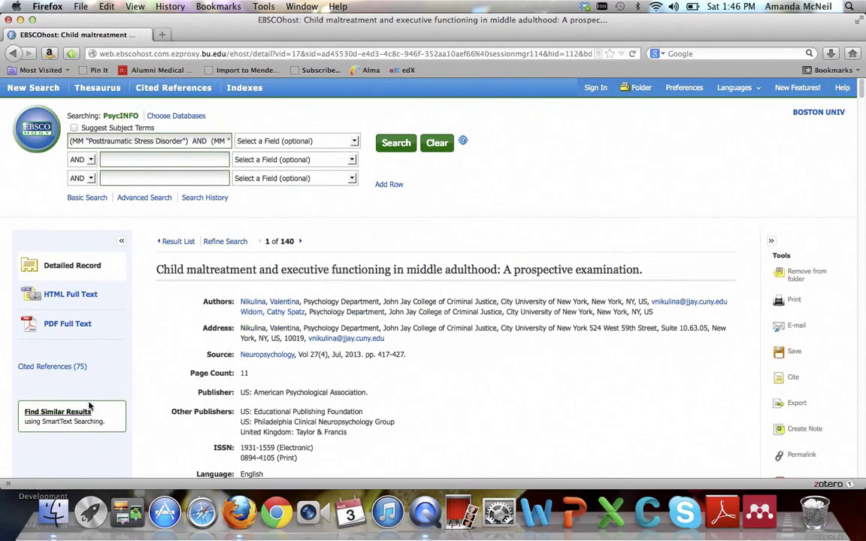